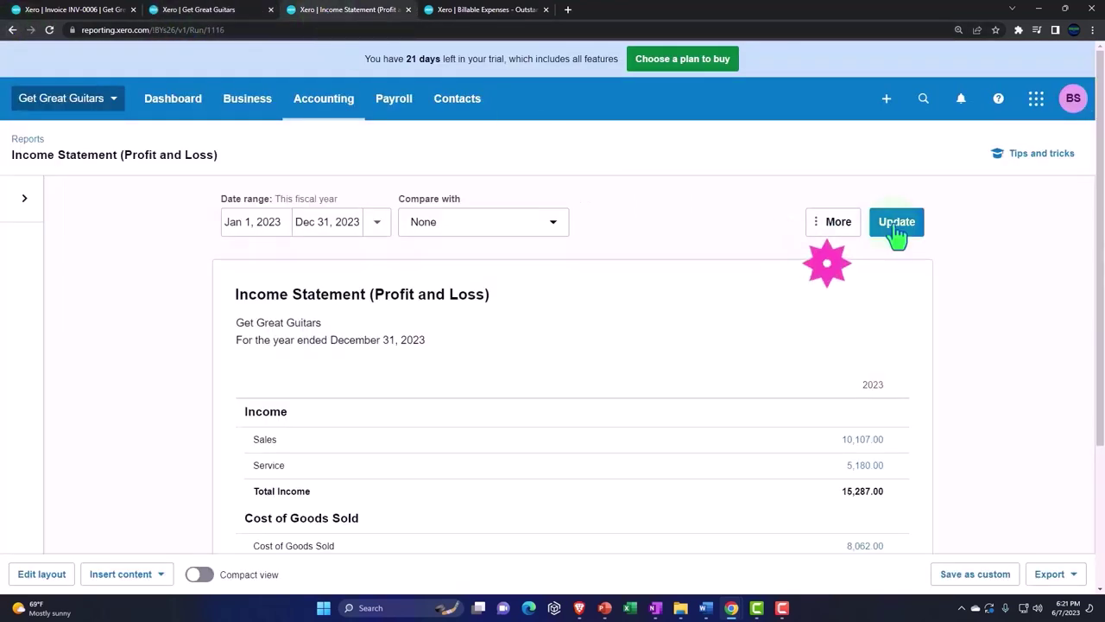
Update the Income Statement for the 2023 fiscal year and open the transactions behind the Sales amount.
click(896, 222)
scroll(760, 379, down, 1)
scroll(760, 380, down, 1)
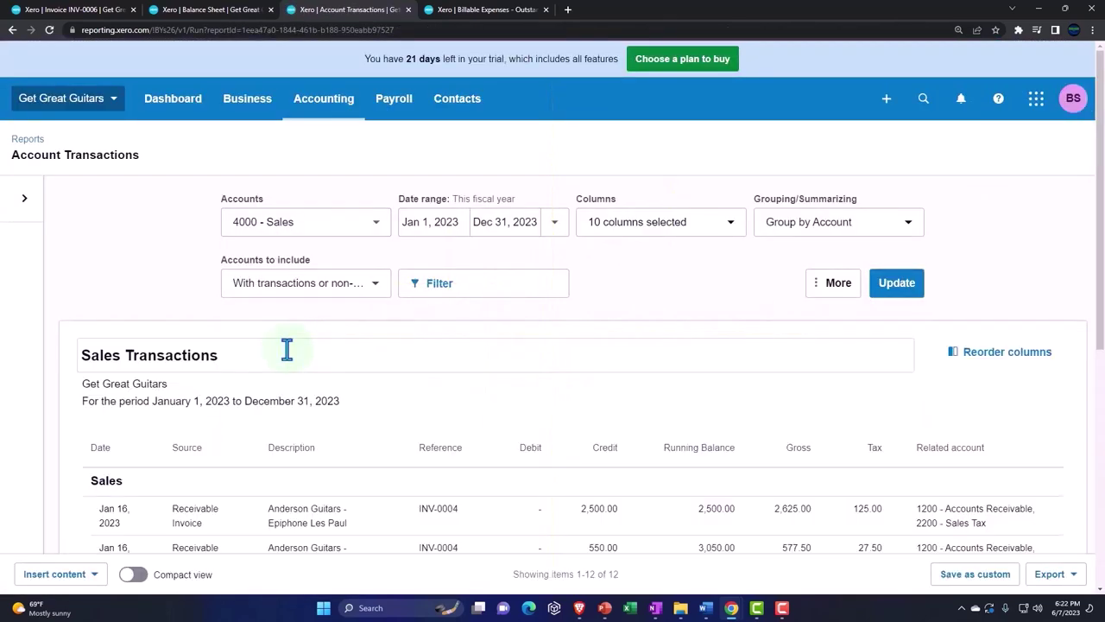
Examine the Eric Music invoice lines in the Sales transactions and go back to the Income Statement.
scroll(287, 350, down, 3)
scroll(287, 350, down, 2)
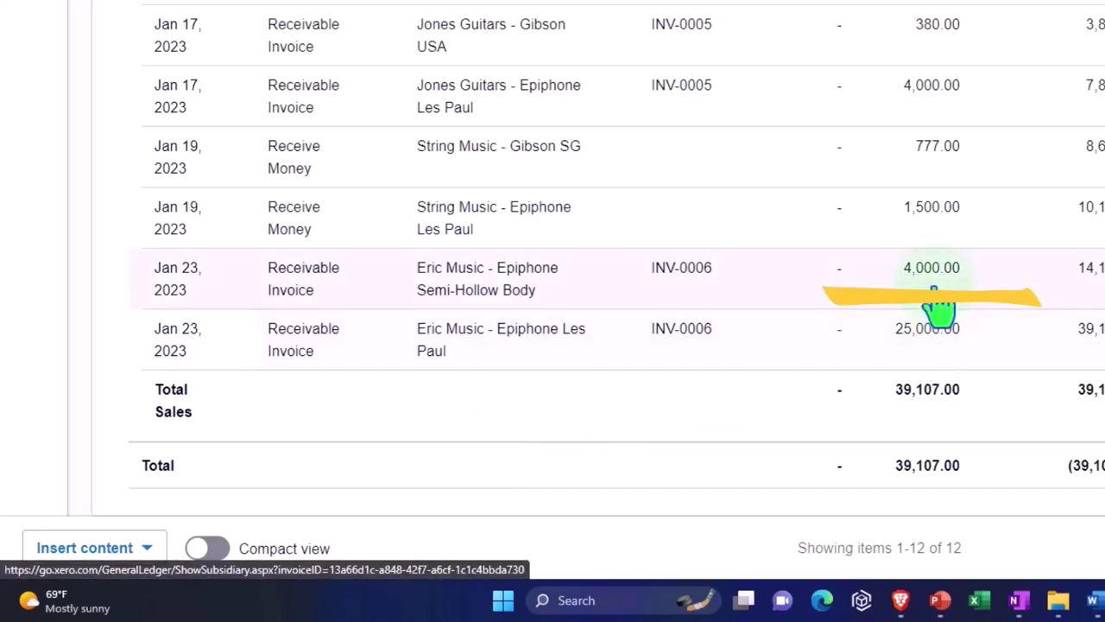
click(928, 328)
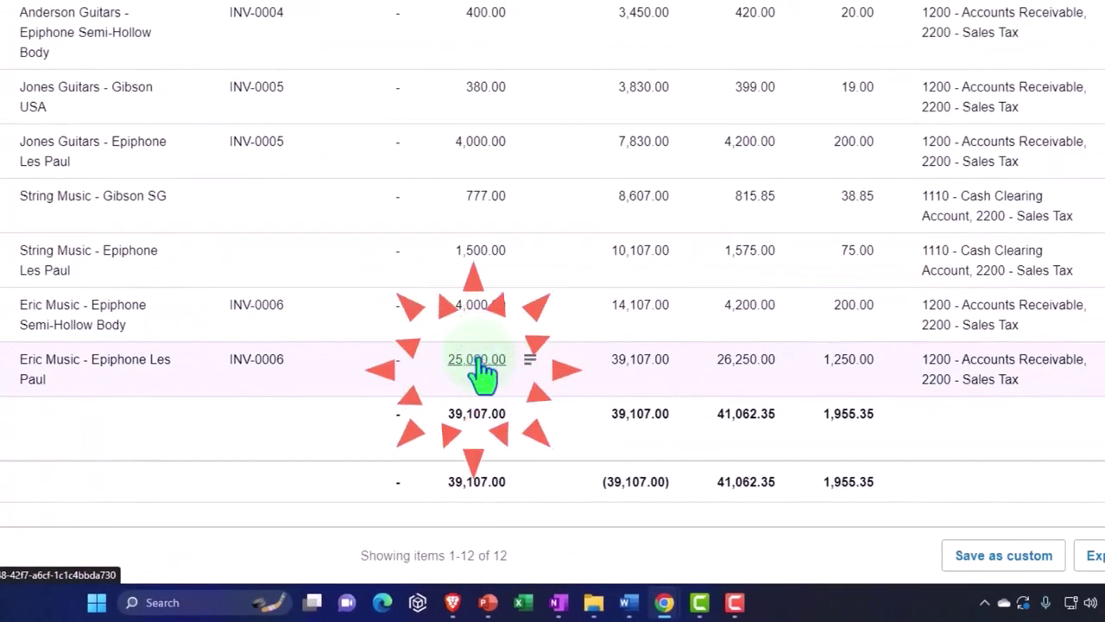
scroll(501, 387, up, 5)
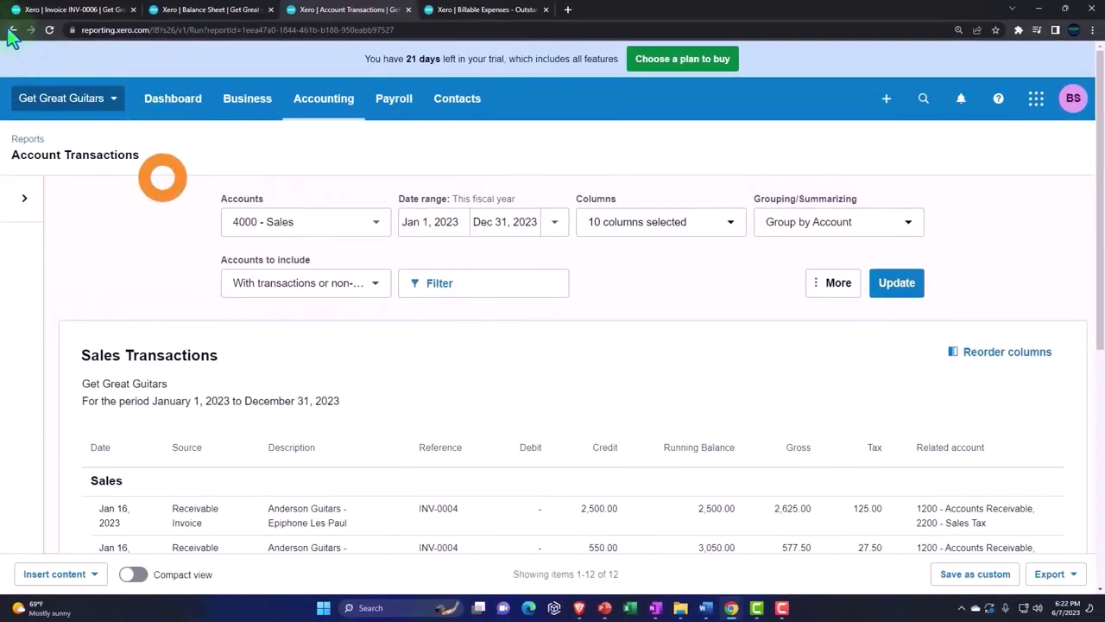
click(12, 30)
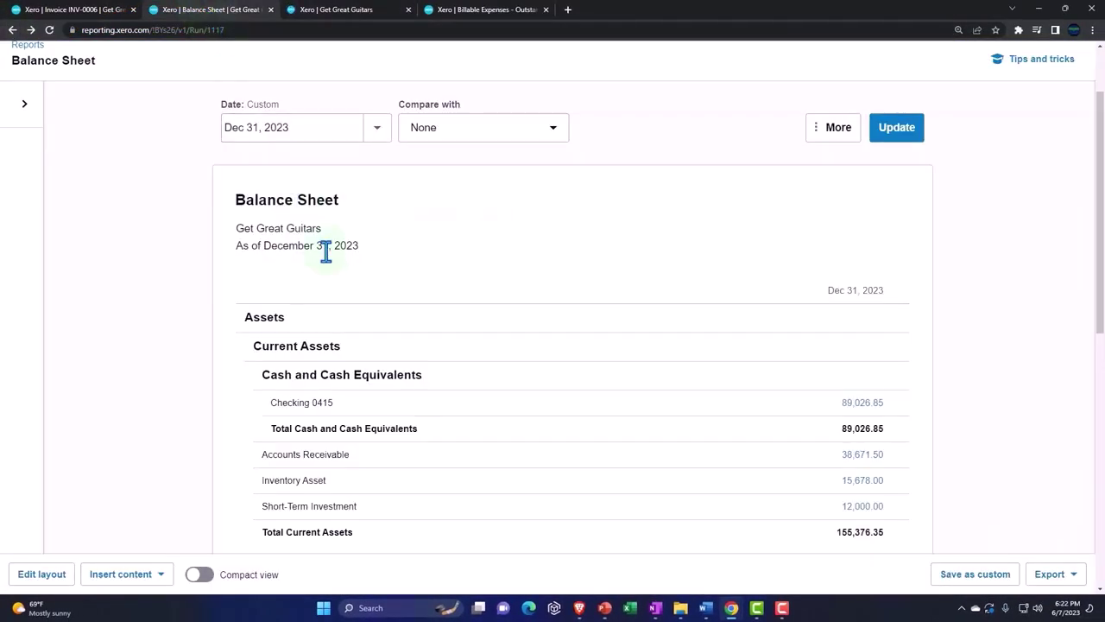
From the Balance Sheet, open the Sales Tax transactions and examine the Eric Music invoice entry.
scroll(332, 264, down, 6)
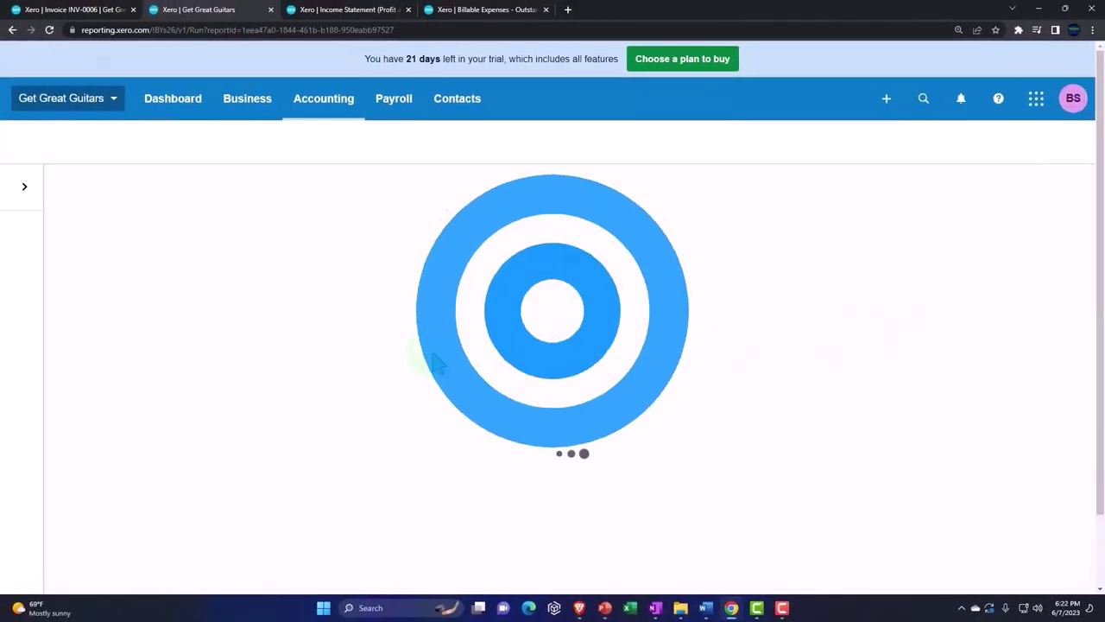
scroll(207, 350, down, 3)
scroll(207, 350, down, 2)
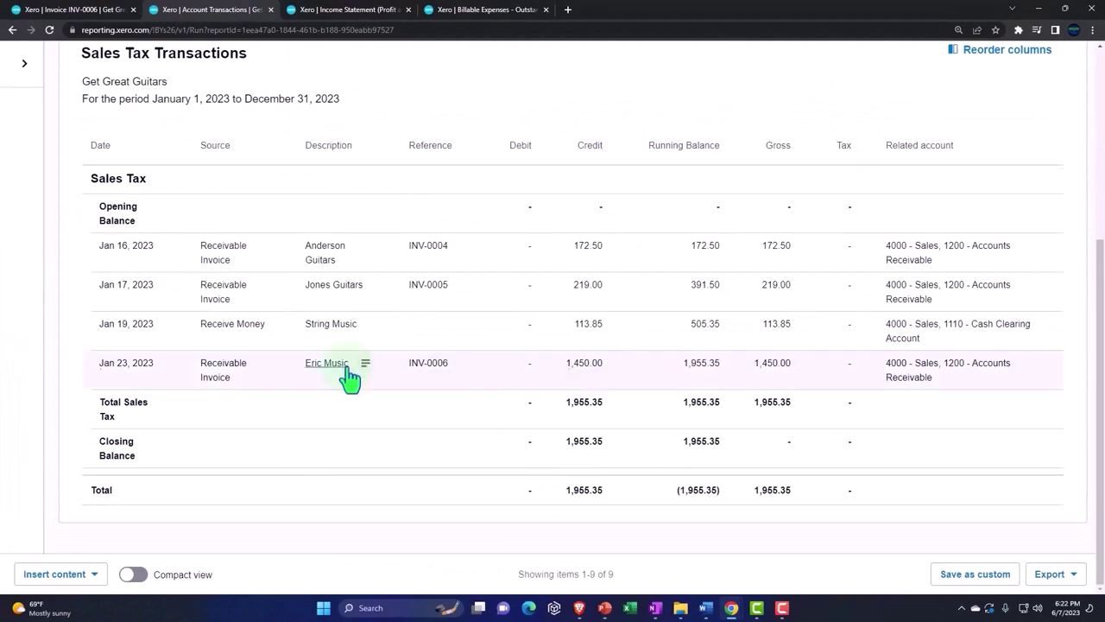
click(349, 367)
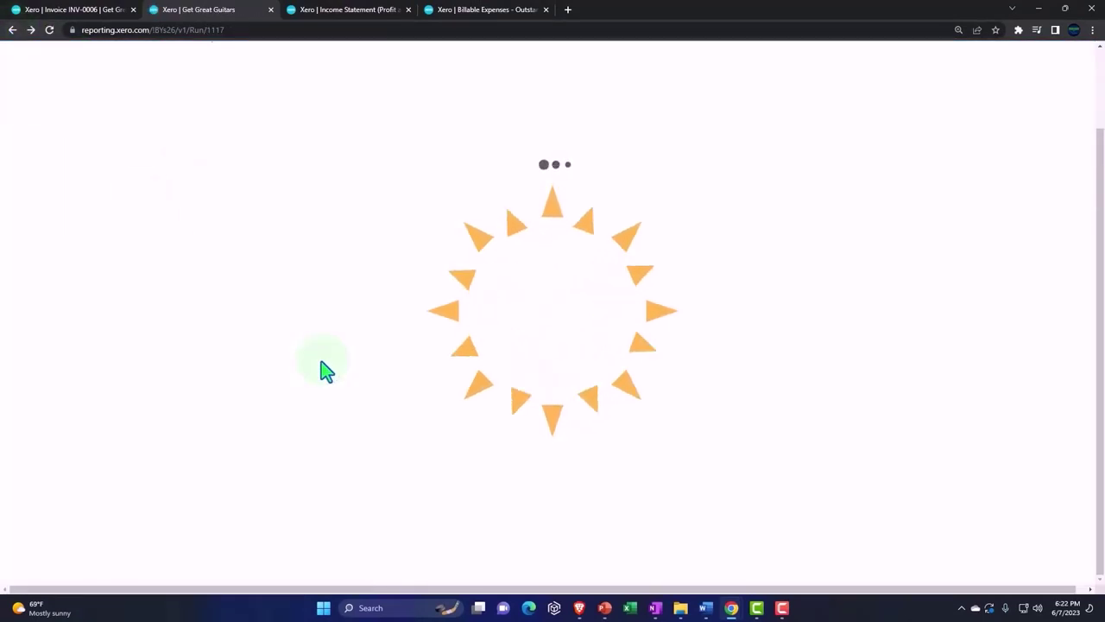
From the Balance Sheet, open the Inventory Asset transactions and examine the two Jan 23, 2023 Eric Music entries.
scroll(323, 370, down, 3)
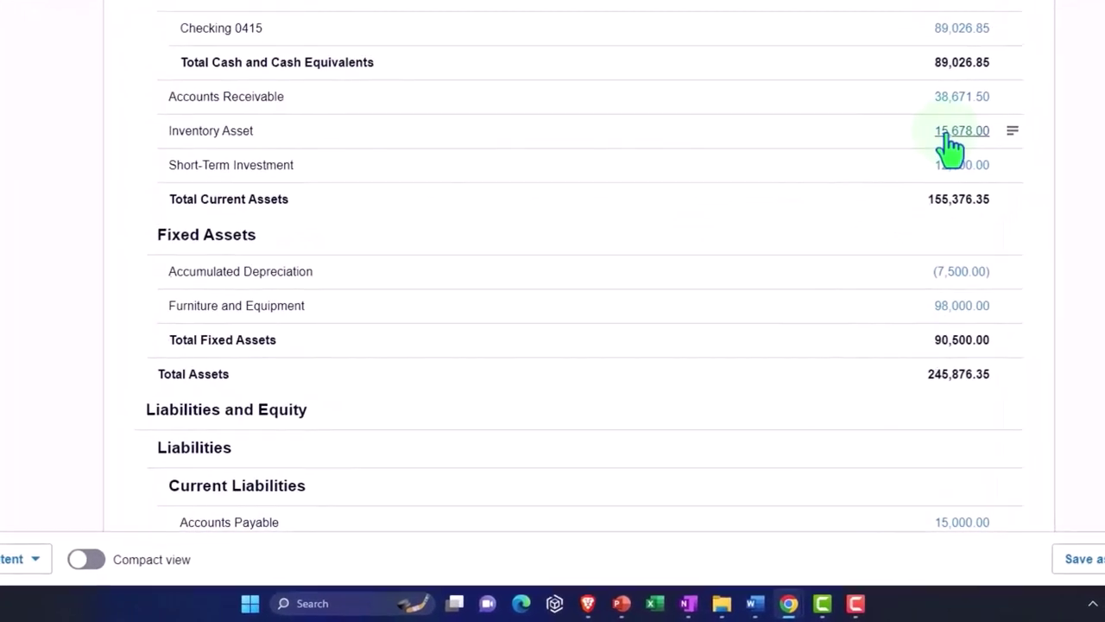
click(949, 130)
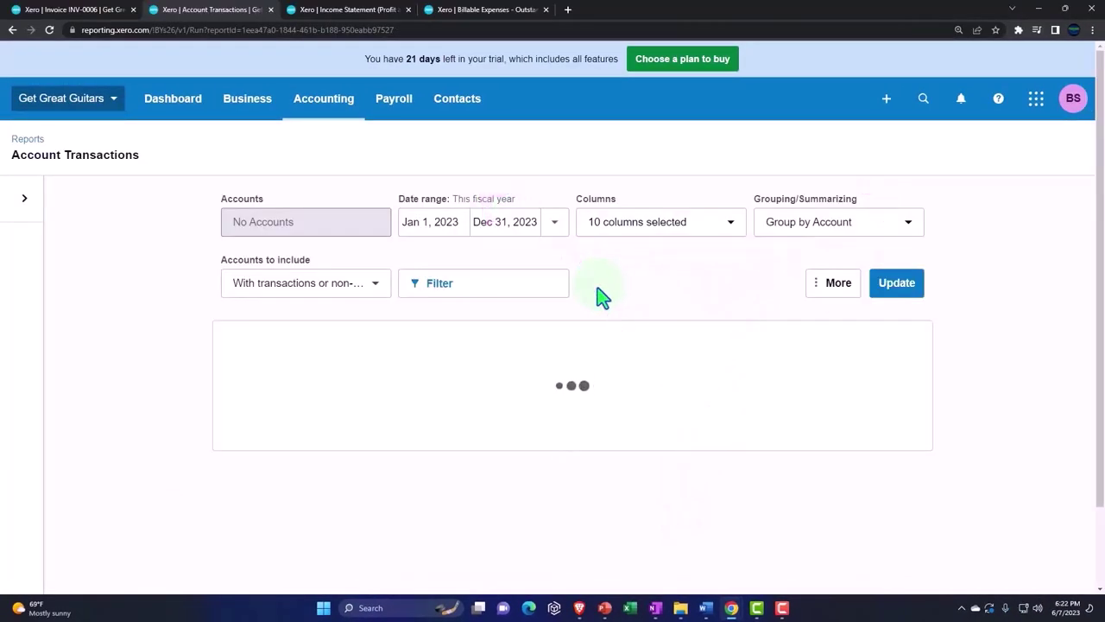
scroll(557, 299, down, 5)
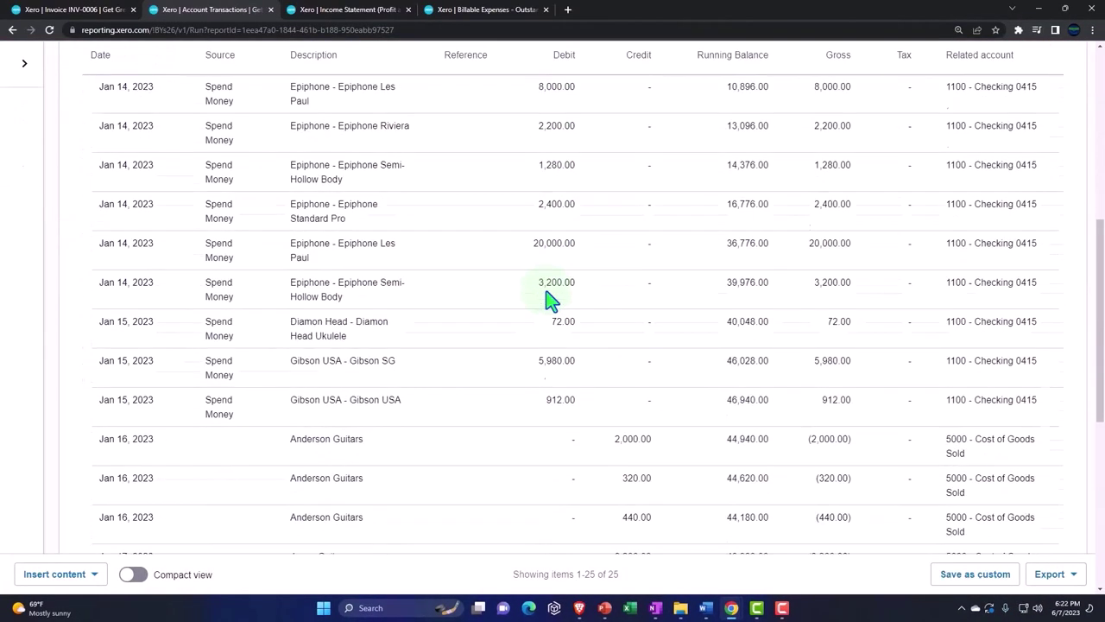
scroll(552, 298, down, 5)
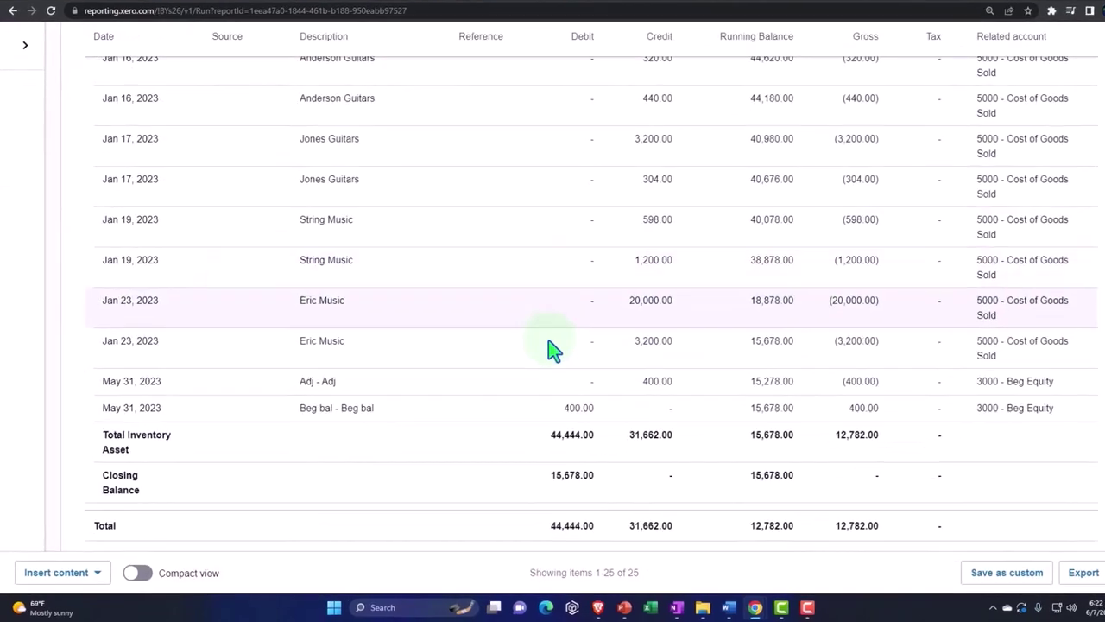
click(330, 301)
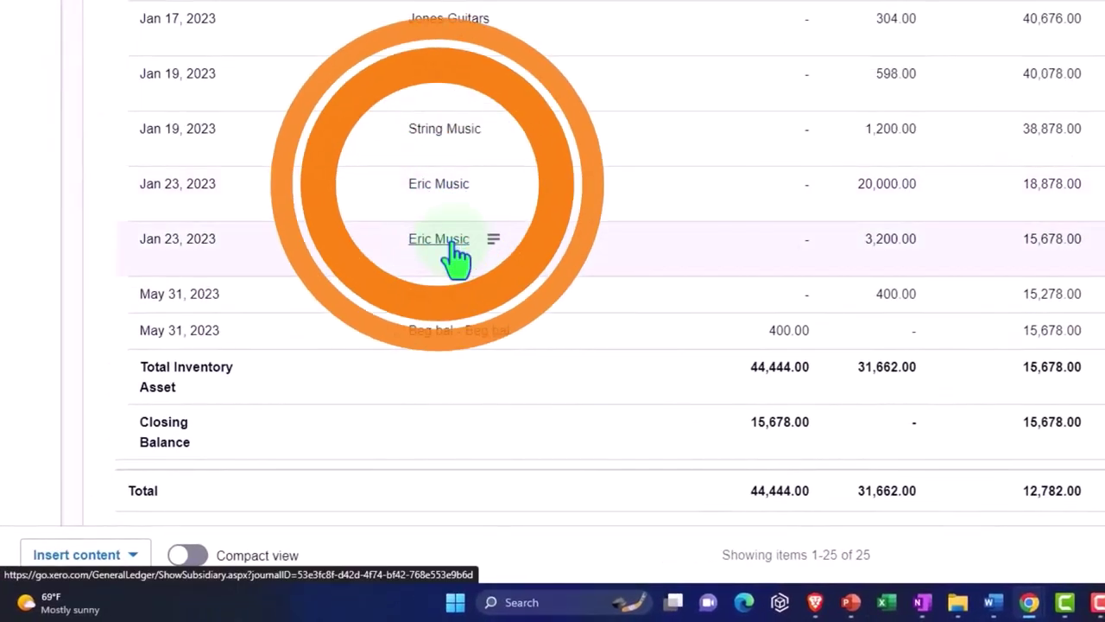
click(880, 195)
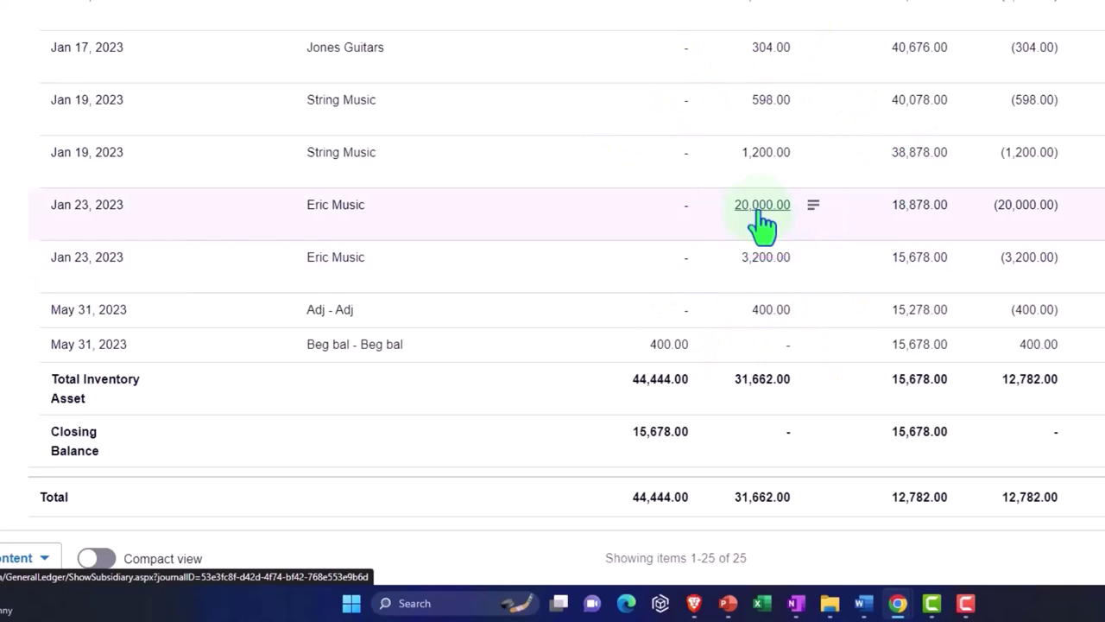
click(763, 211)
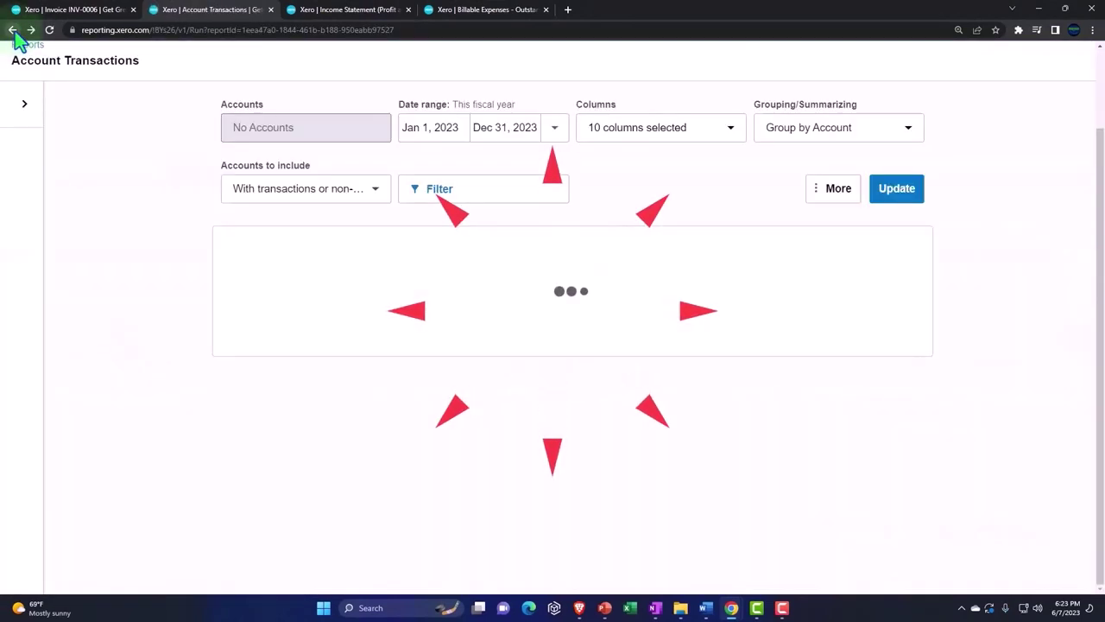
Update the Income Statement again and open the transactions behind the Cost of Goods Sold amount.
click(335, 10)
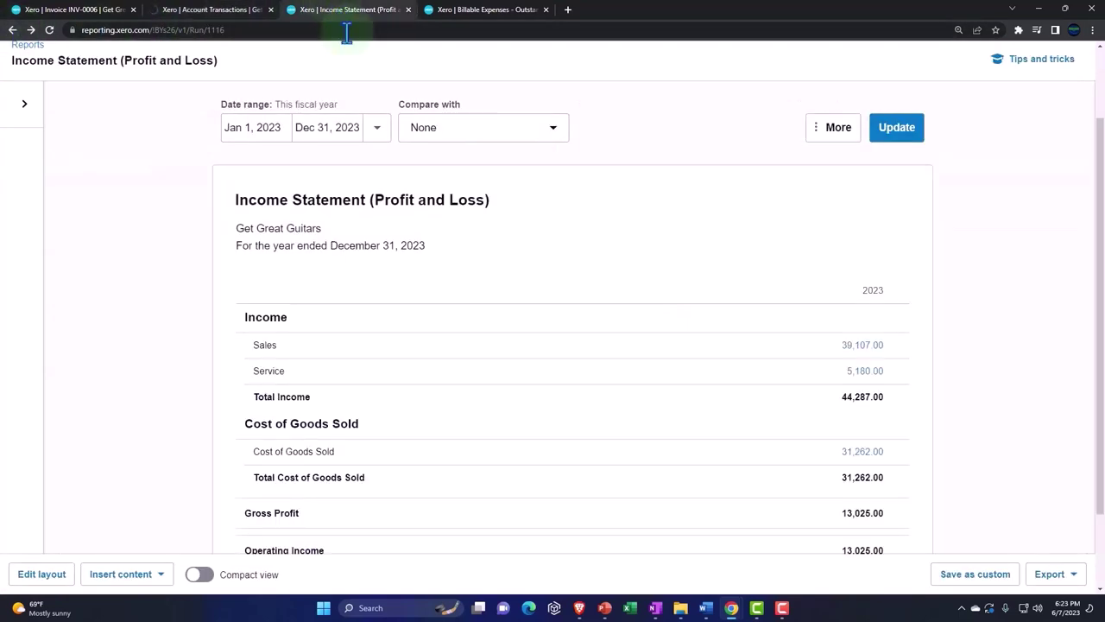
click(900, 136)
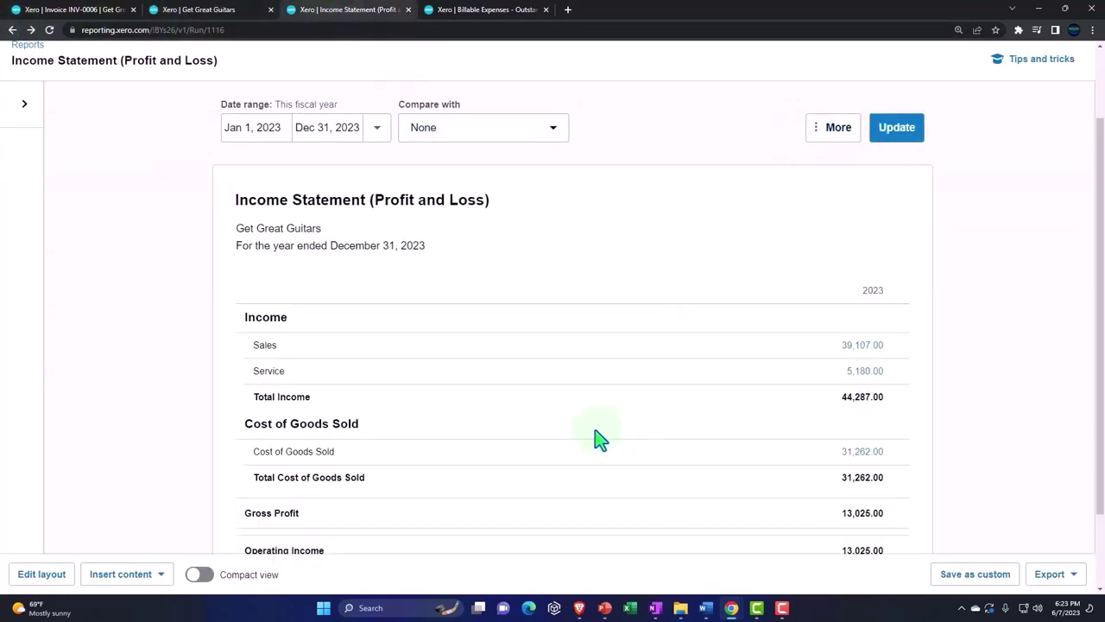
scroll(596, 440, down, 3)
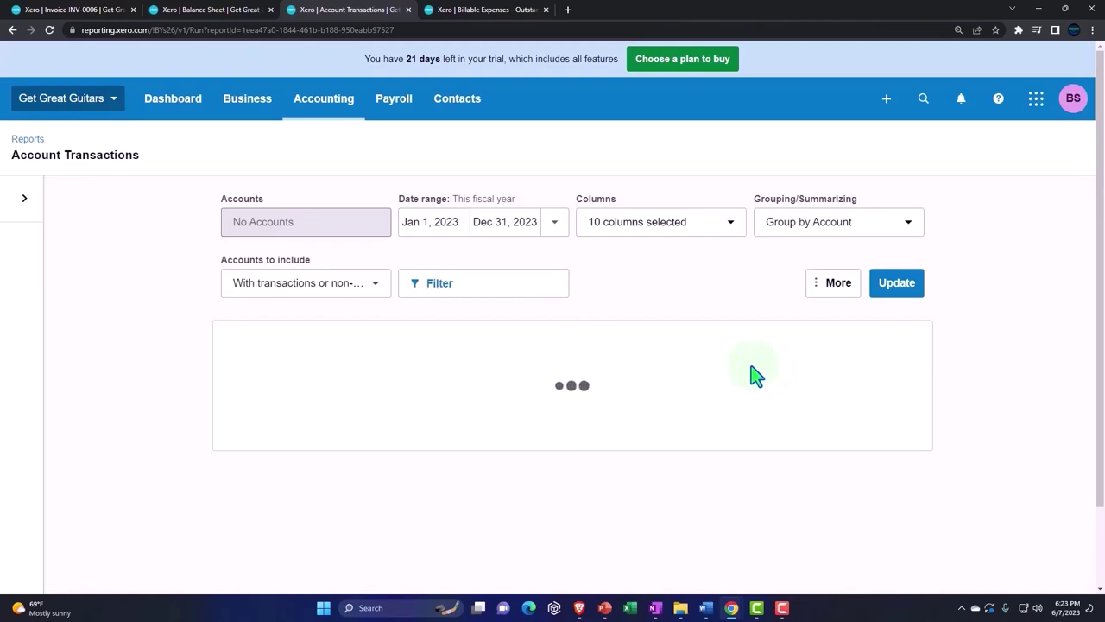
Examine the Jan 23, 2023 Eric Music entries in Cost of Goods Sold and go back to the Income Statement.
scroll(755, 375, down, 1)
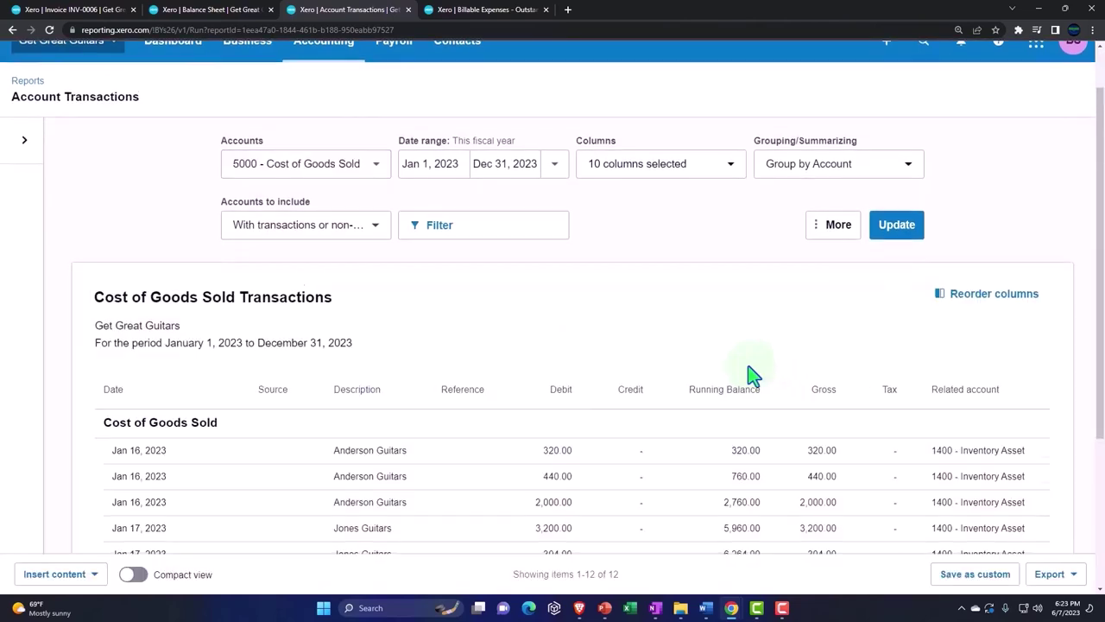
scroll(756, 376, down, 3)
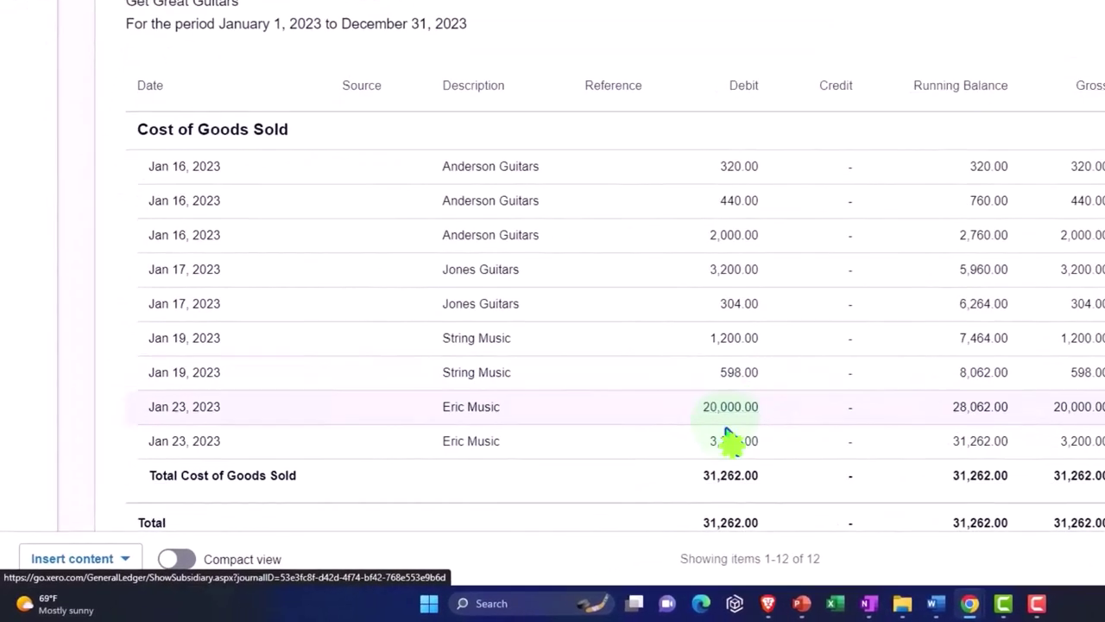
scroll(729, 449, up, 4)
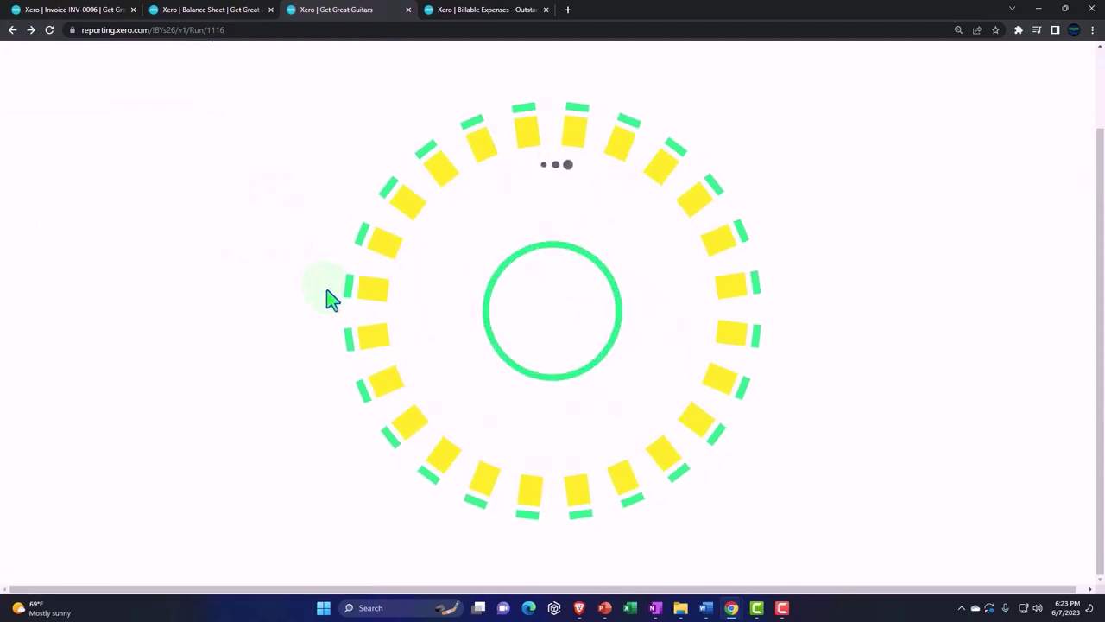
scroll(333, 298, down, 2)
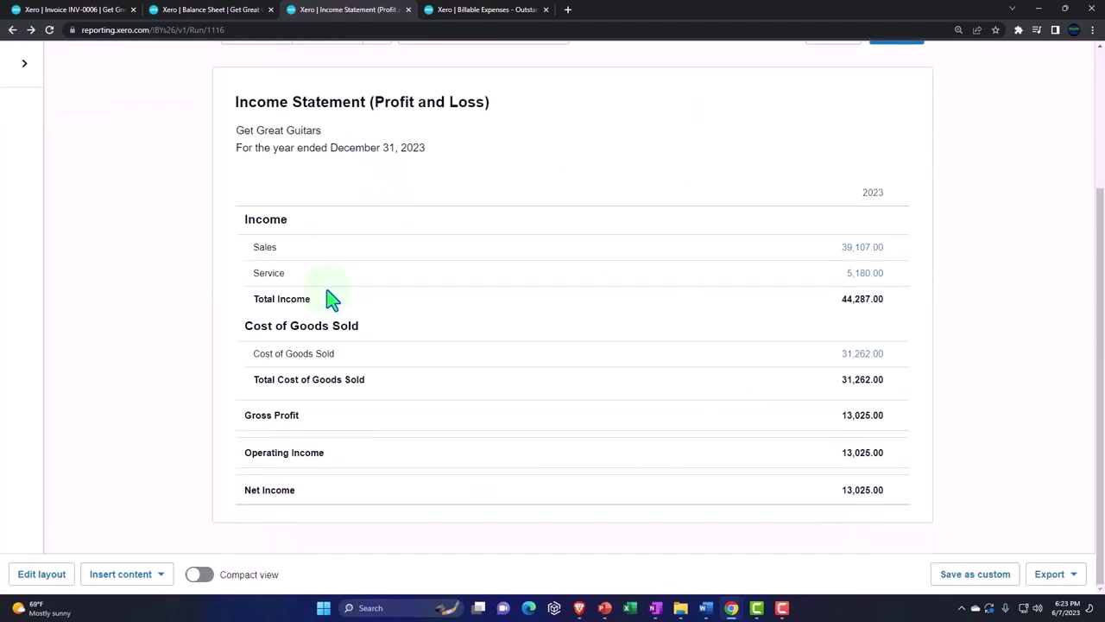
Return to the Balance Sheet and examine the Accounts Receivable balance under current assets.
click(221, 15)
scroll(346, 259, down, 4)
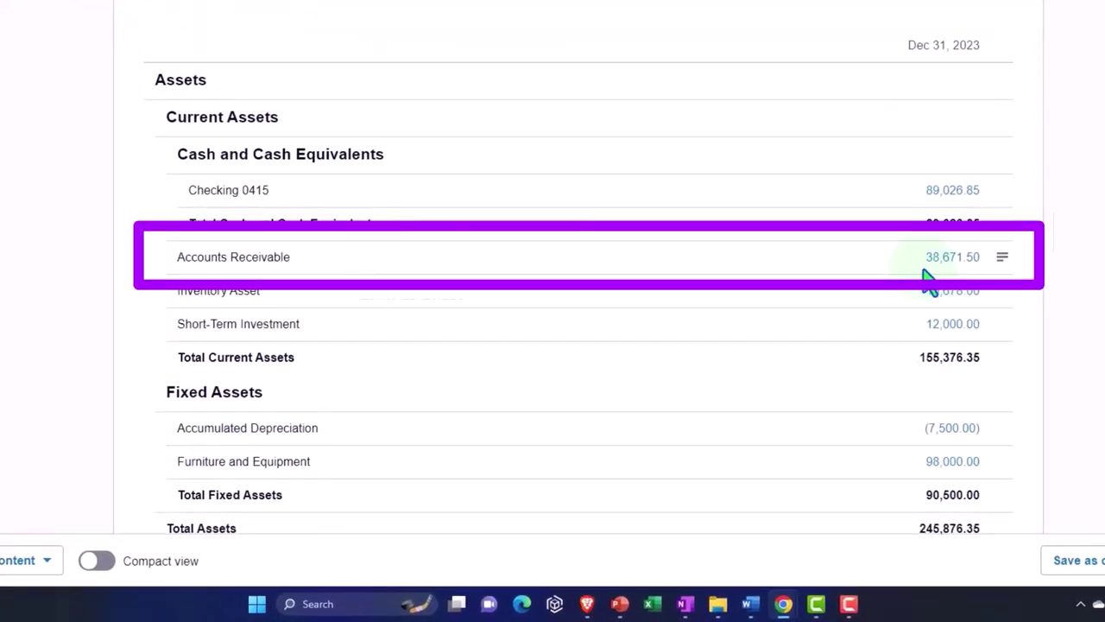
key(ctrl+minus)
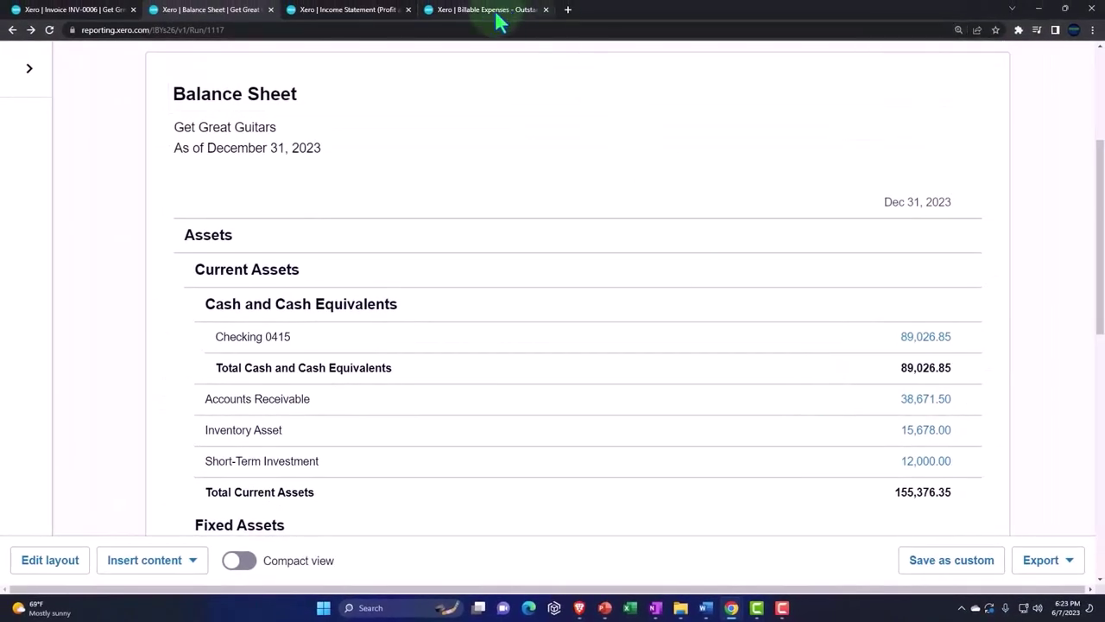
Duplicate the Billable Expenses - Outstanding browser tab and open the list of all reports in the copy.
click(499, 21)
right_click(498, 18)
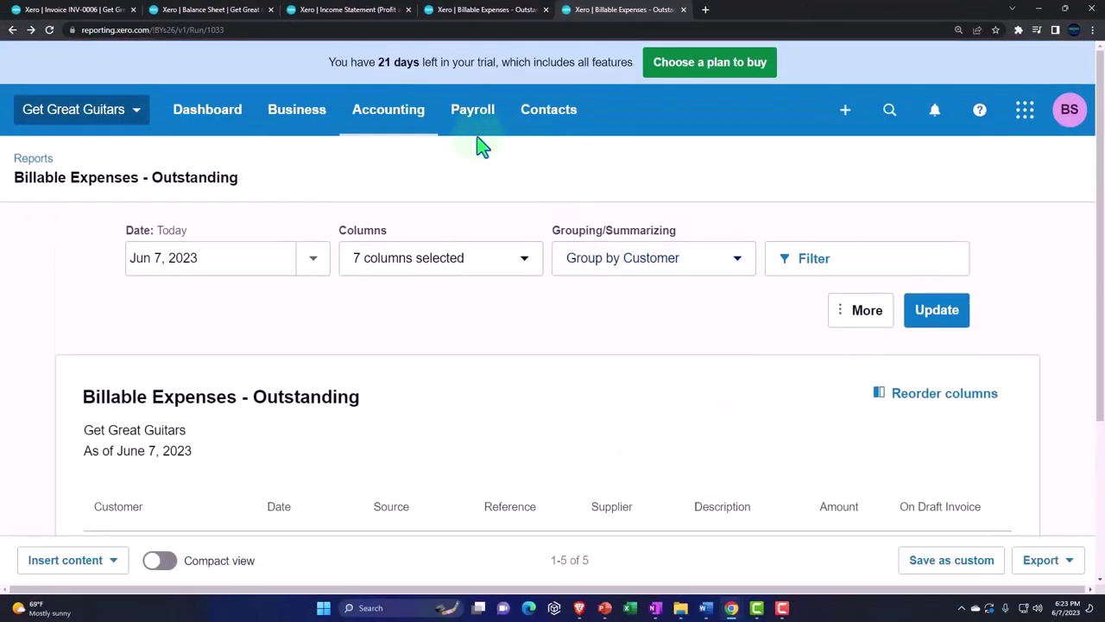
click(396, 130)
click(391, 202)
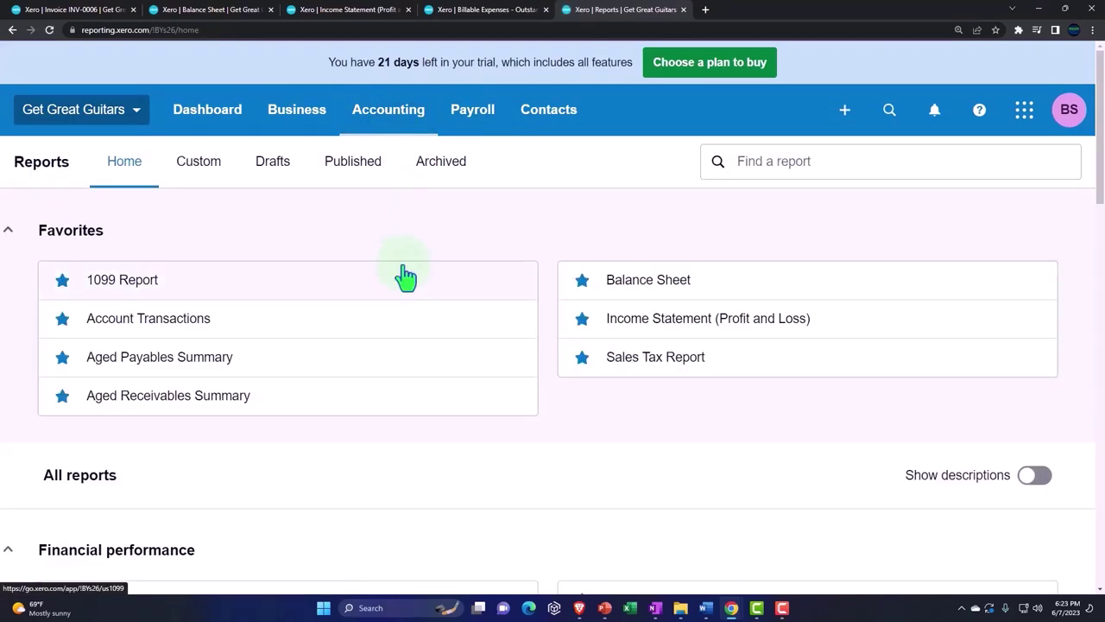
Open the Aged Receivables Summary report and review the outstanding balance of each customer.
scroll(405, 276, down, 7)
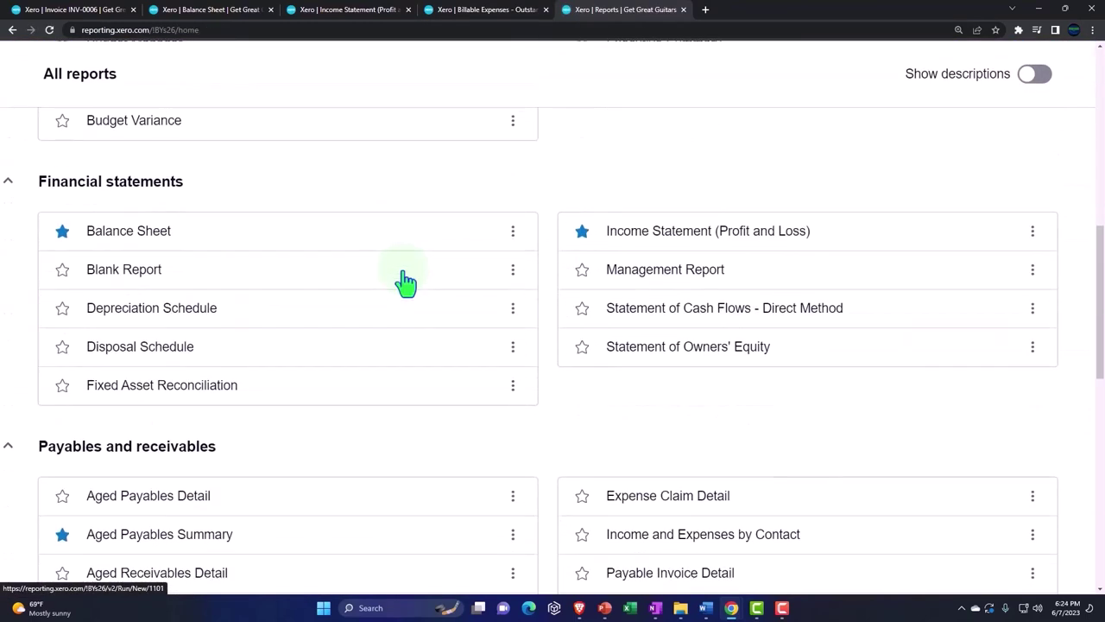
scroll(402, 293, down, 3)
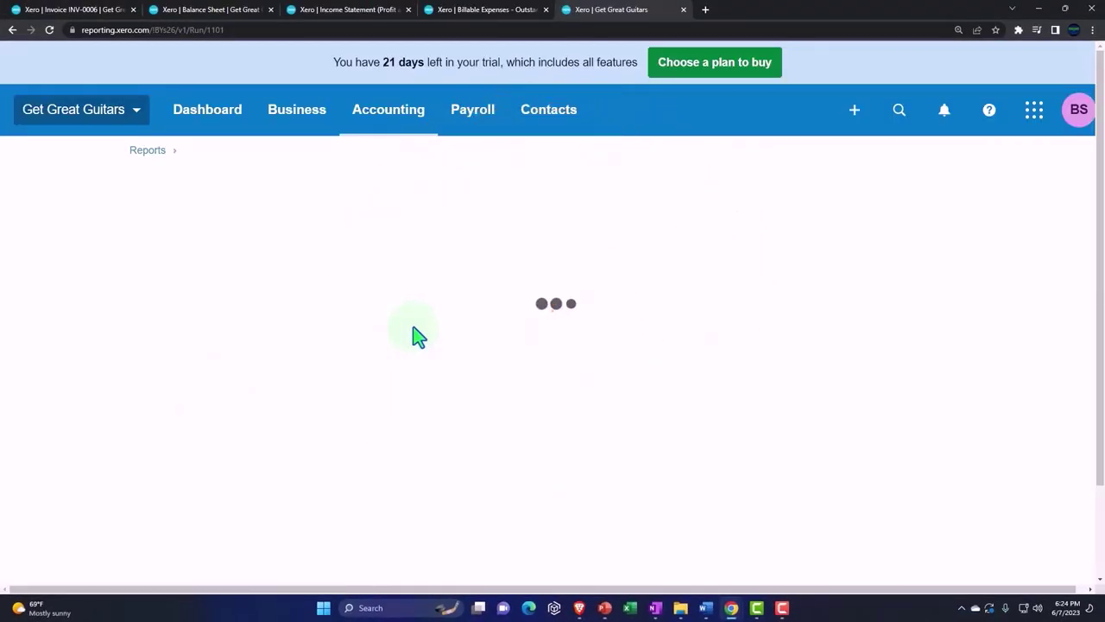
scroll(415, 336, down, 3)
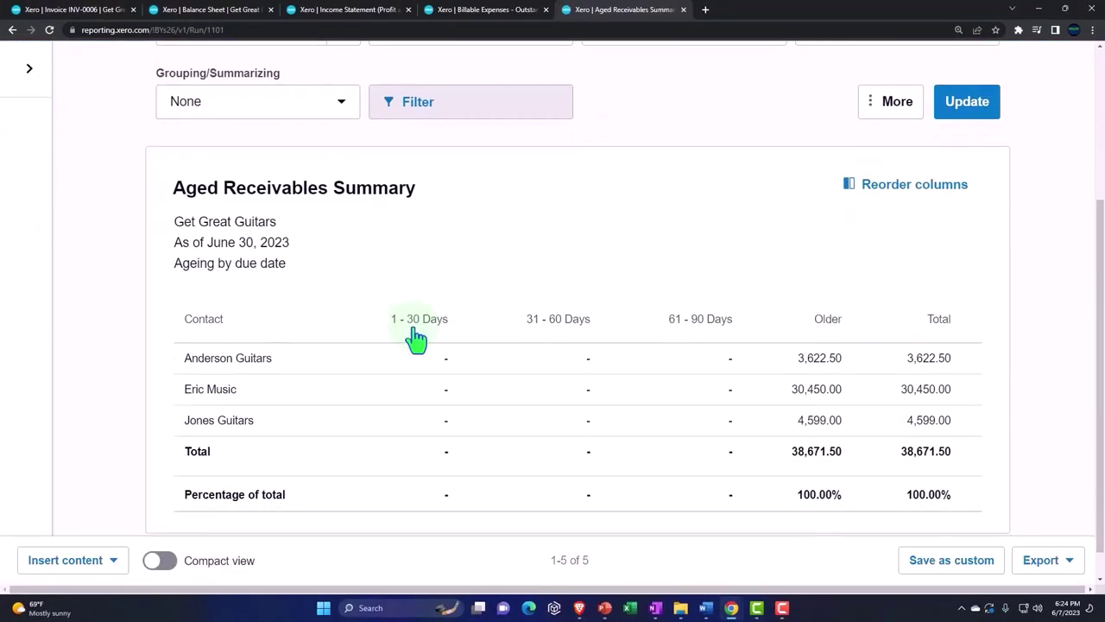
key(ctrl+minus)
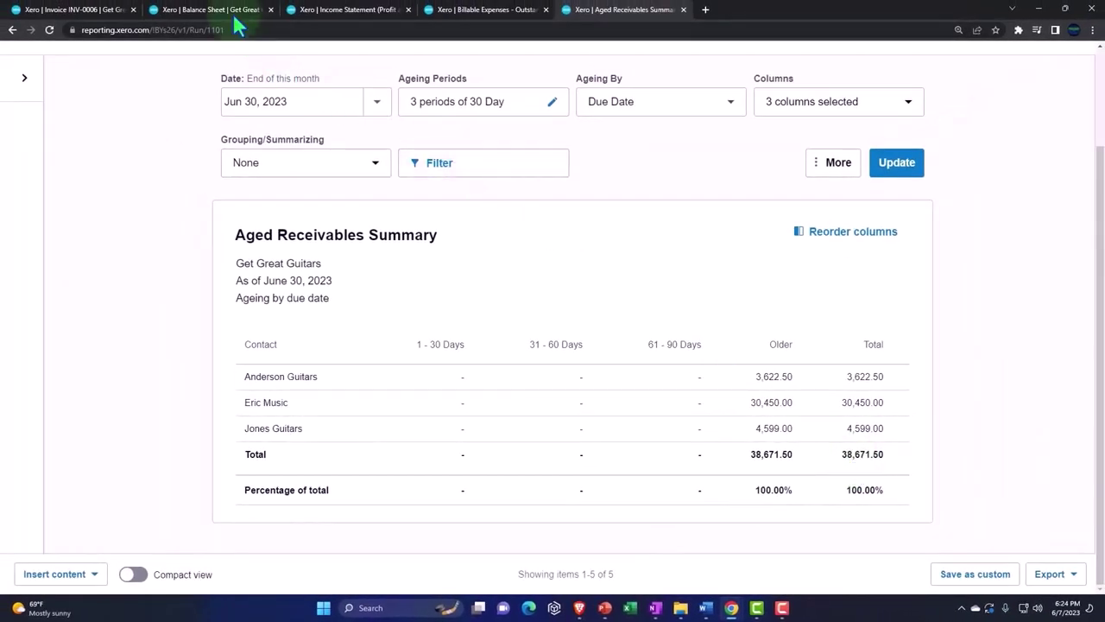
Revisit the Balance Sheet for comparison, and open the sales invoices list filtered to those awaiting payment.
click(199, 9)
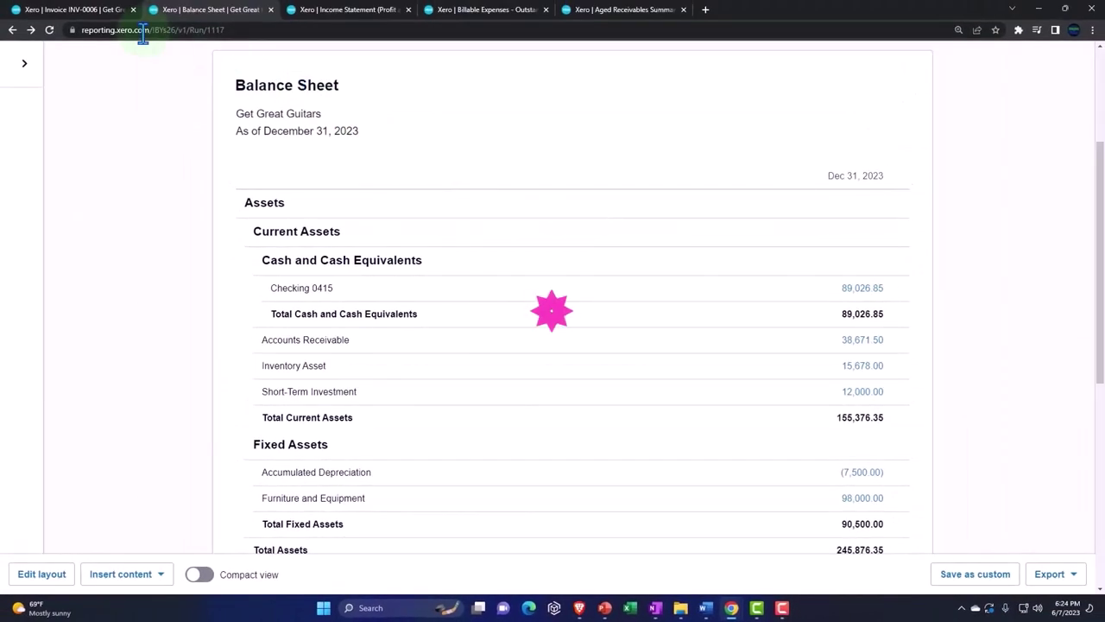
click(82, 10)
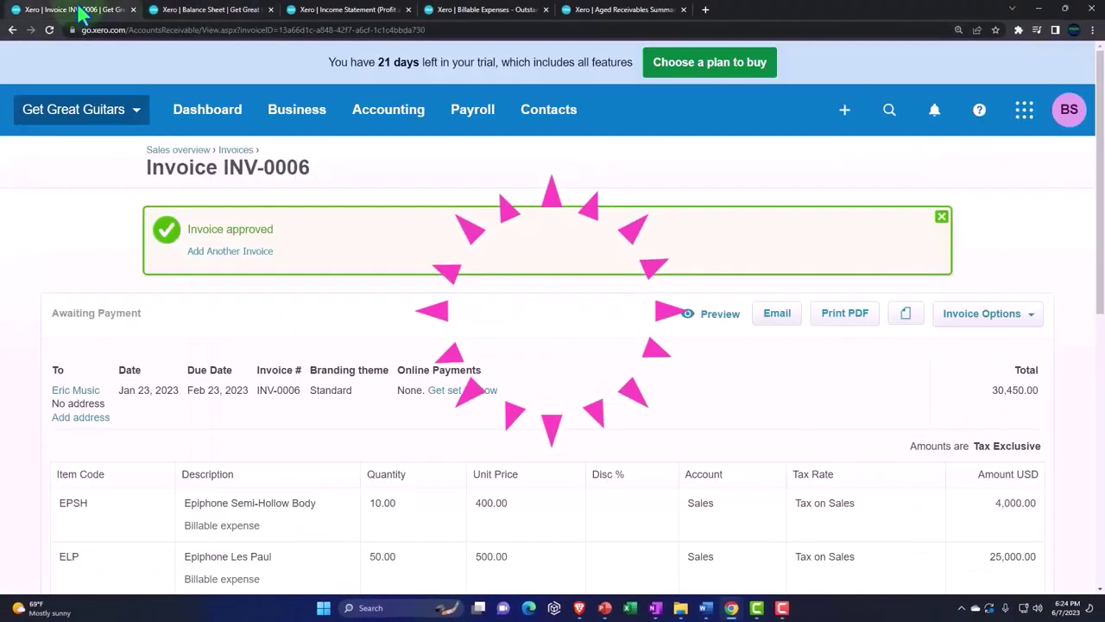
click(302, 122)
click(317, 293)
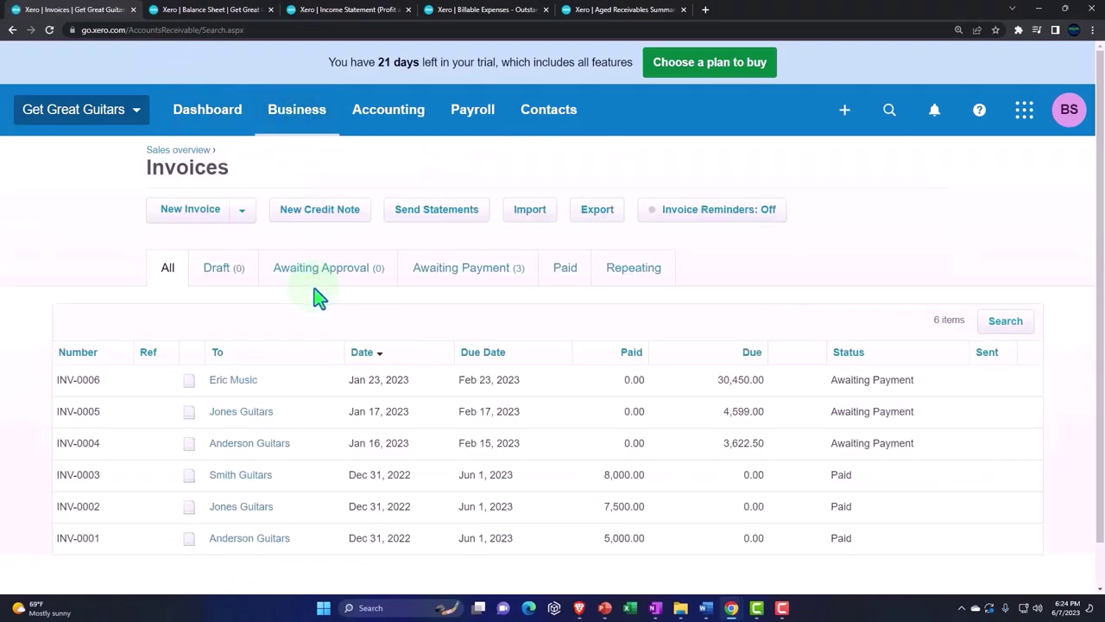
click(300, 416)
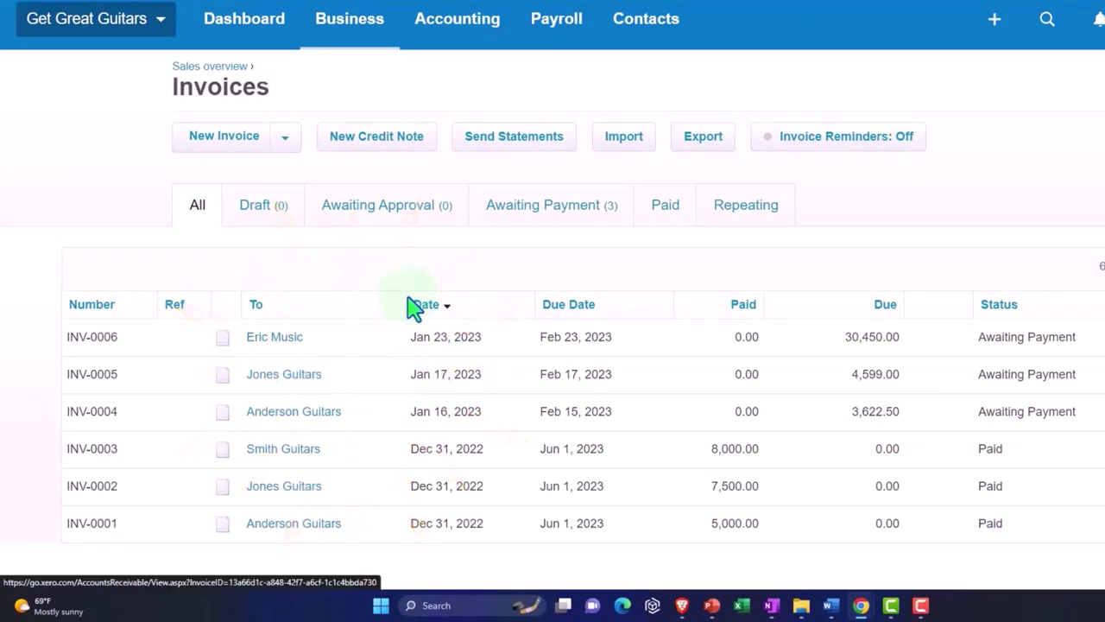
click(536, 216)
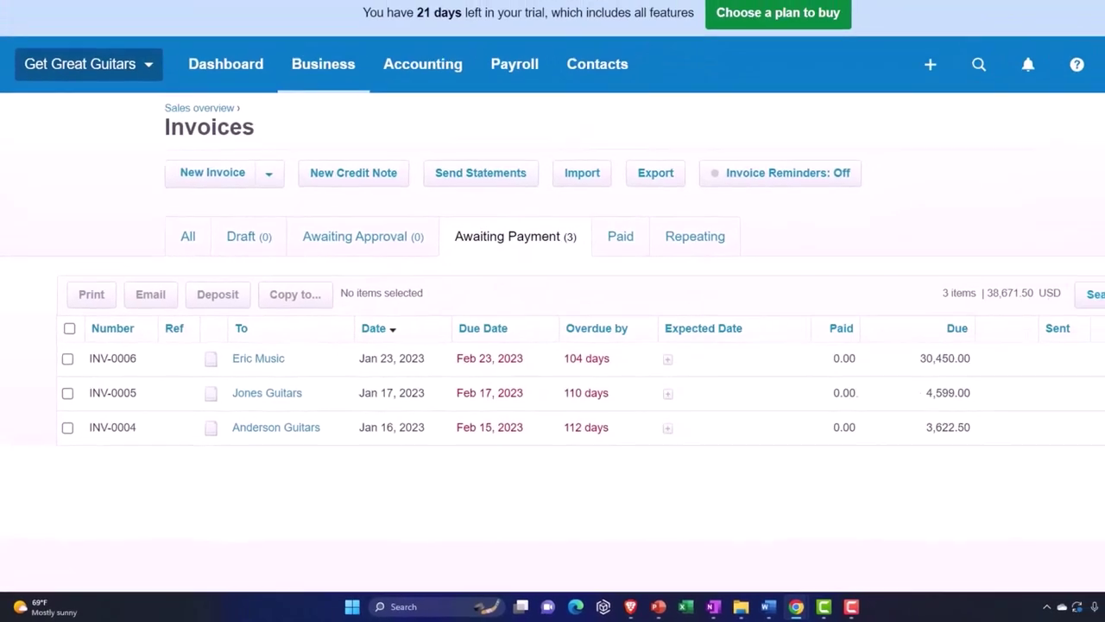
Open the Inventory Item List report in a duplicate of the Aged Receivables Summary tab and compare its inventory total with the Balance Sheet.
click(231, 10)
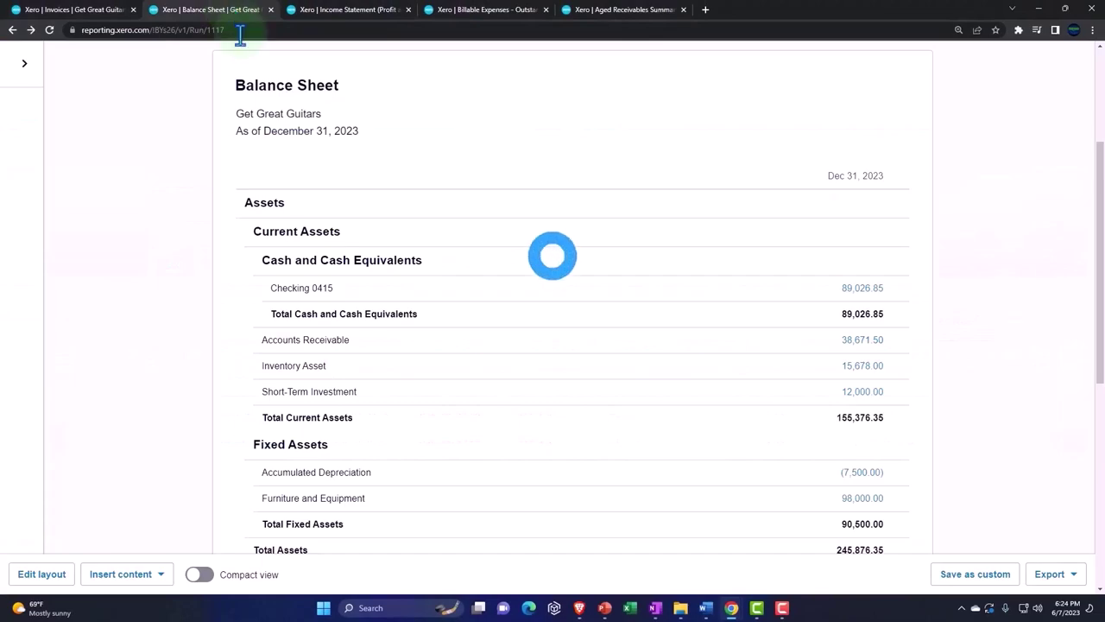
scroll(297, 184, down, 1)
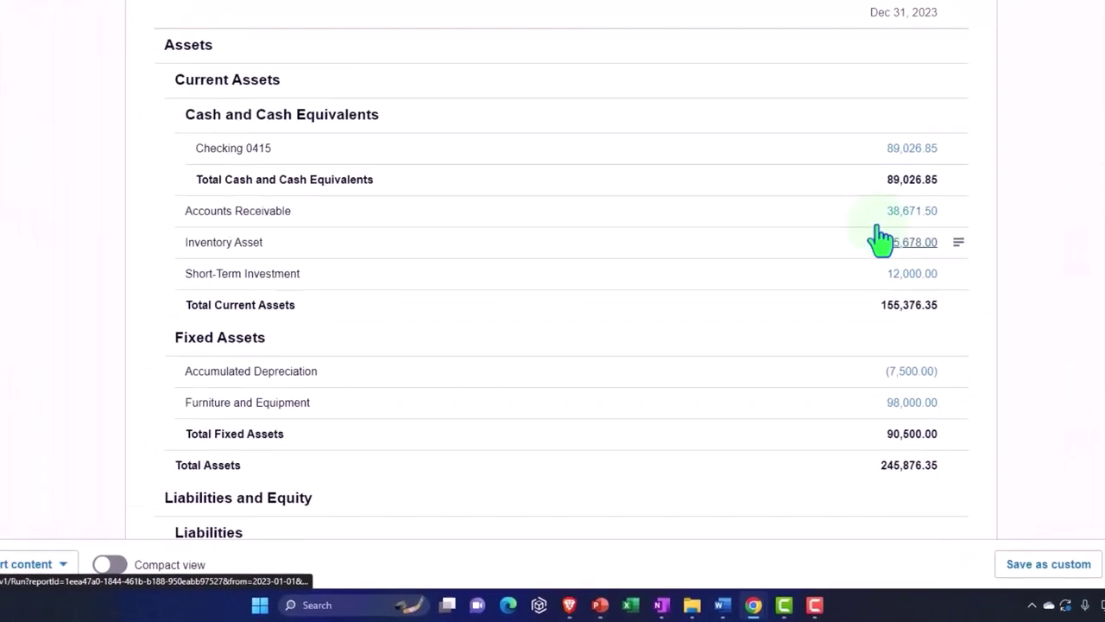
click(630, 10)
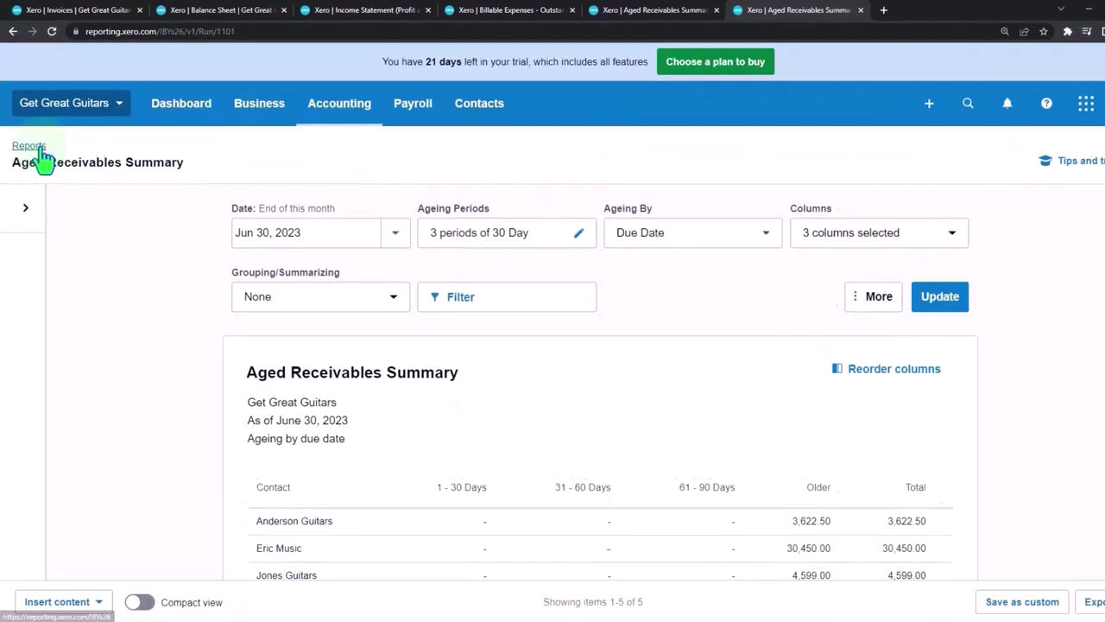
click(33, 146)
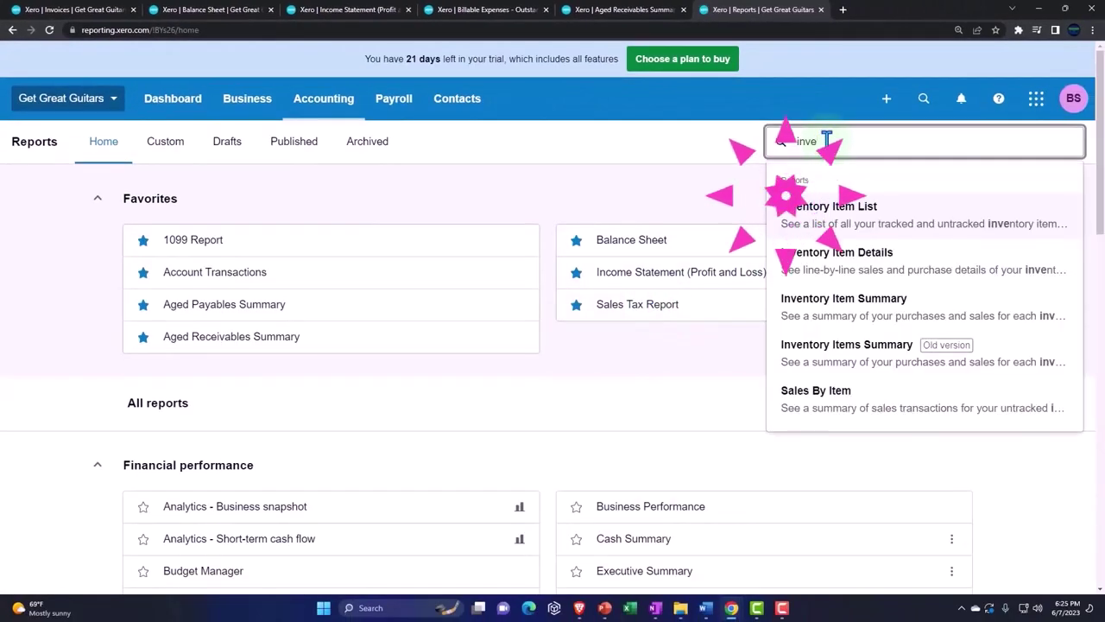
click(840, 225)
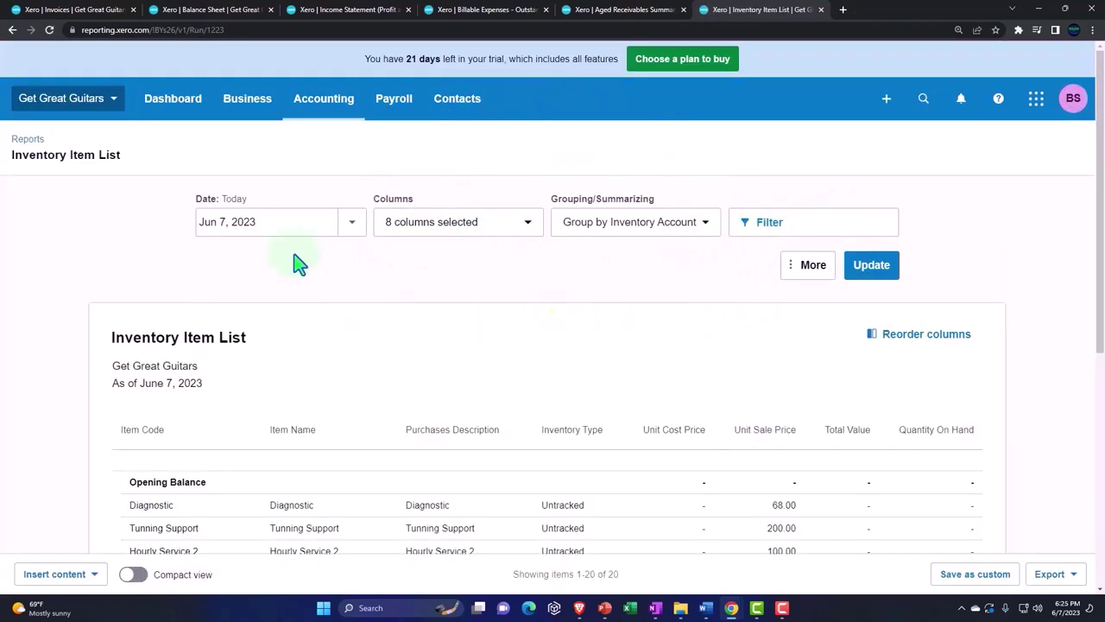
scroll(258, 251, down, 5)
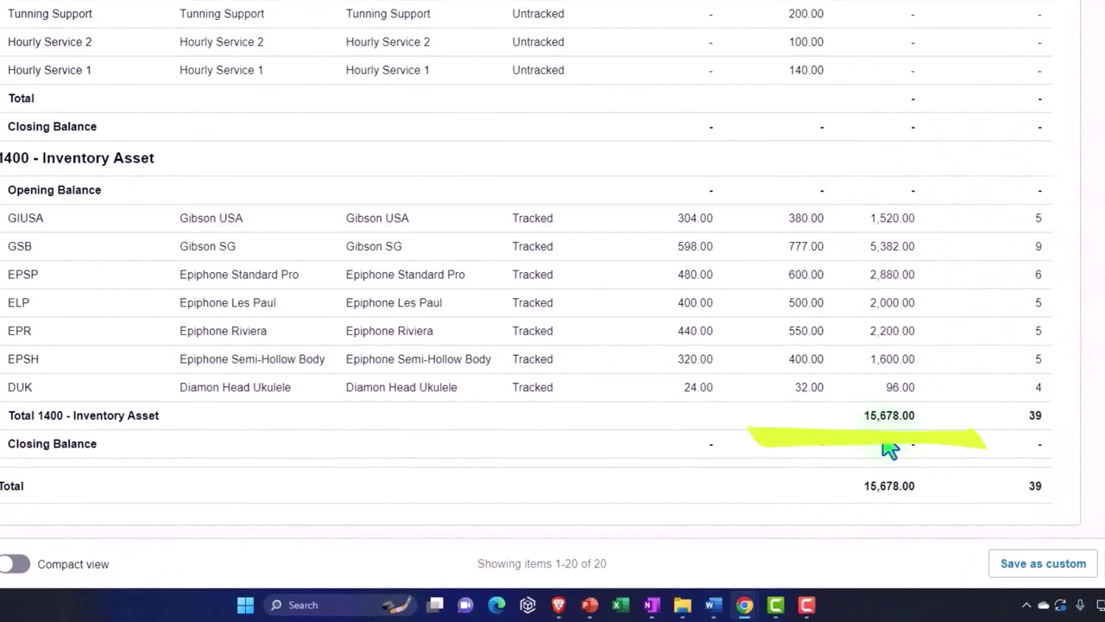
click(226, 12)
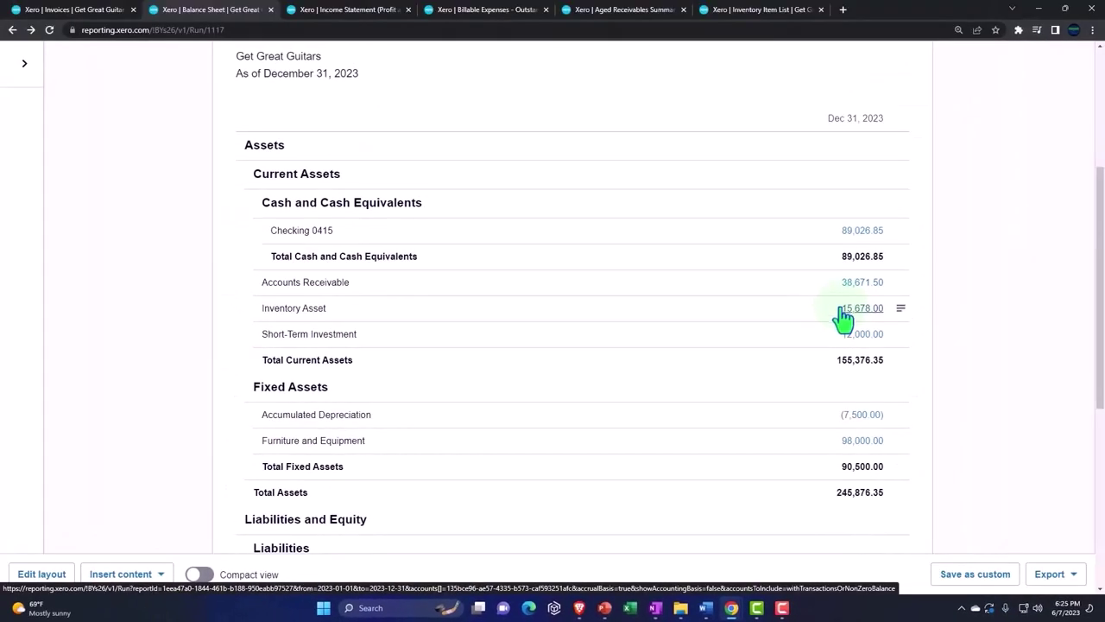
Refresh the Billable Expenses - Outstanding report and review which customers still have billable expenses.
click(515, 19)
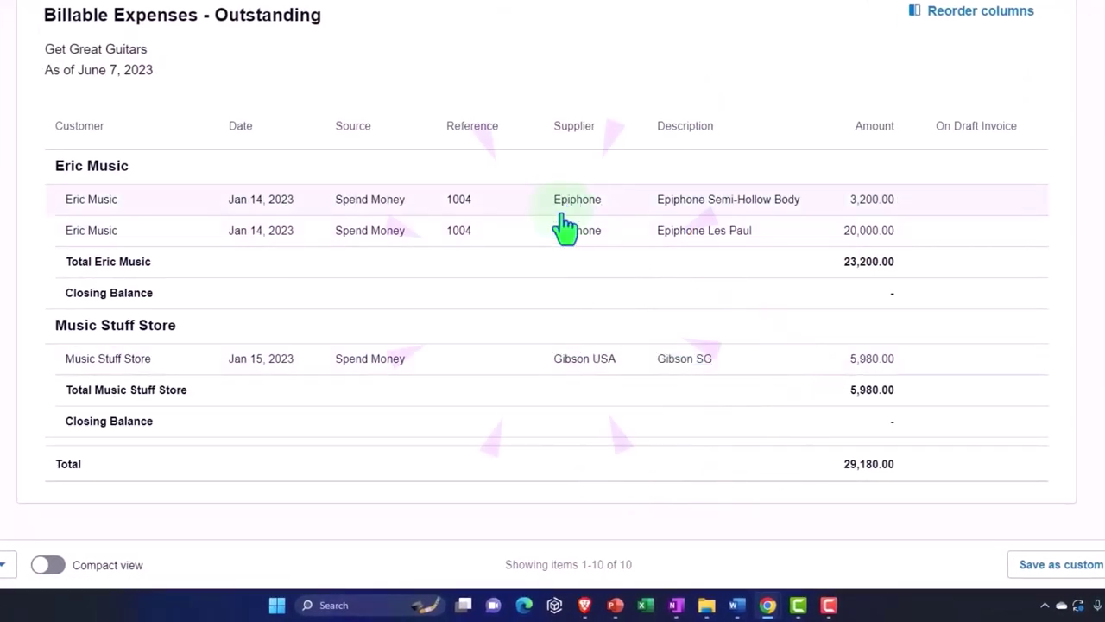
click(935, 12)
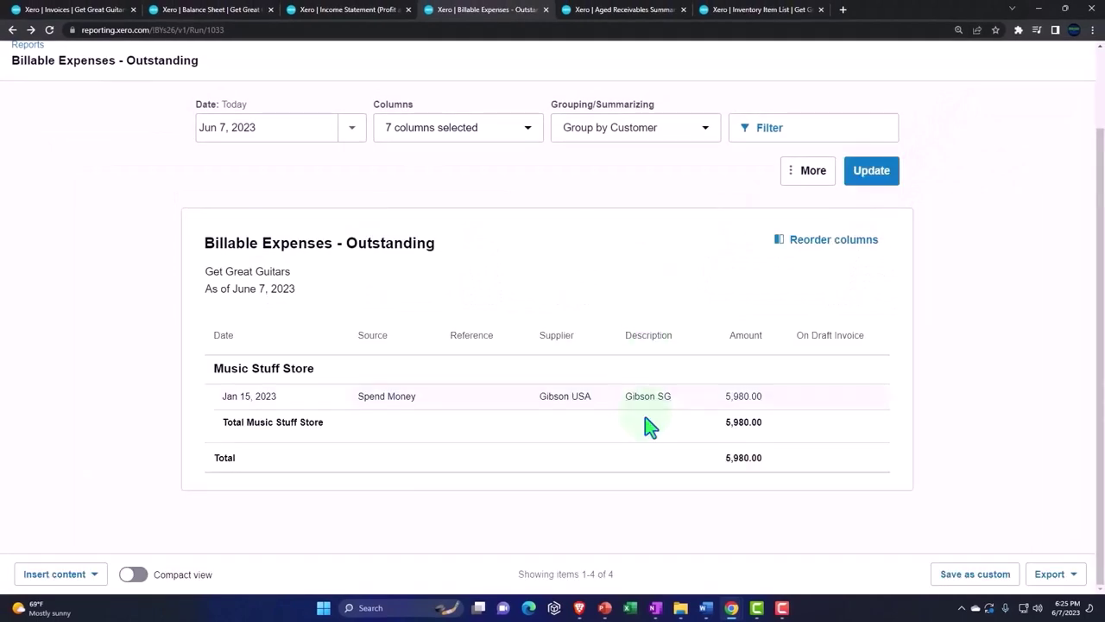
click(561, 457)
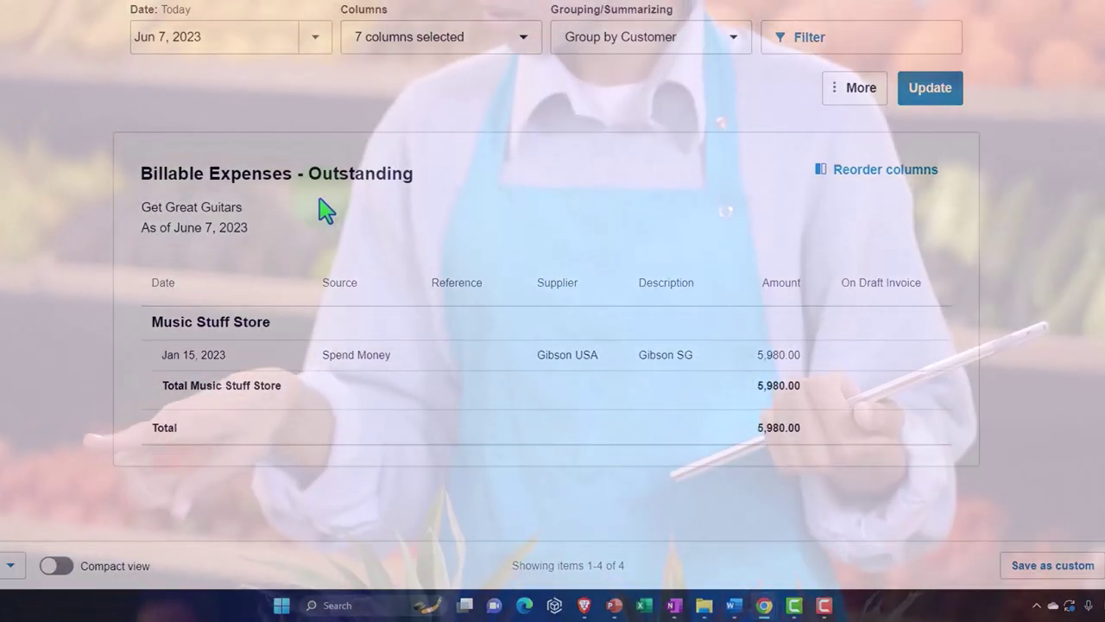
click(326, 211)
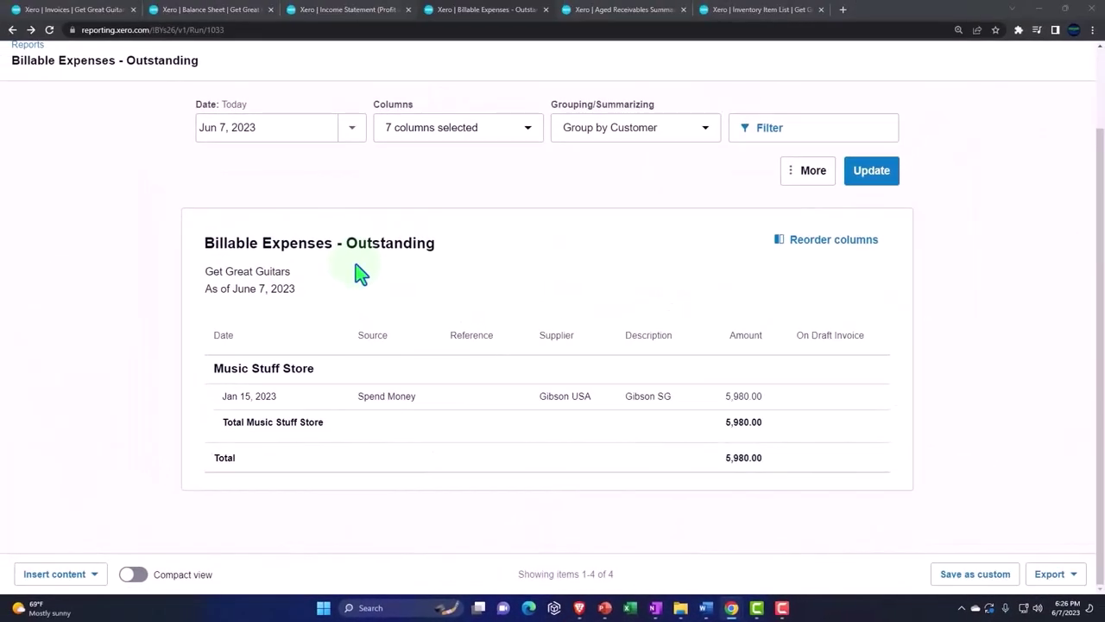
Return to the sales invoices and create a new invoice addressed to Music Stuff Store.
click(99, 10)
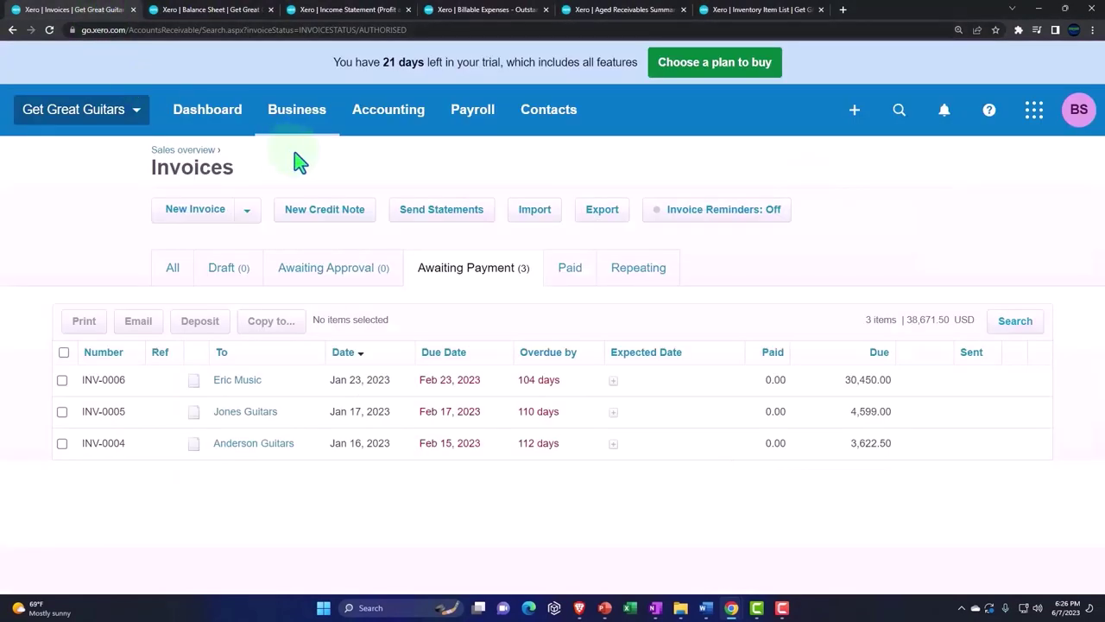
click(855, 121)
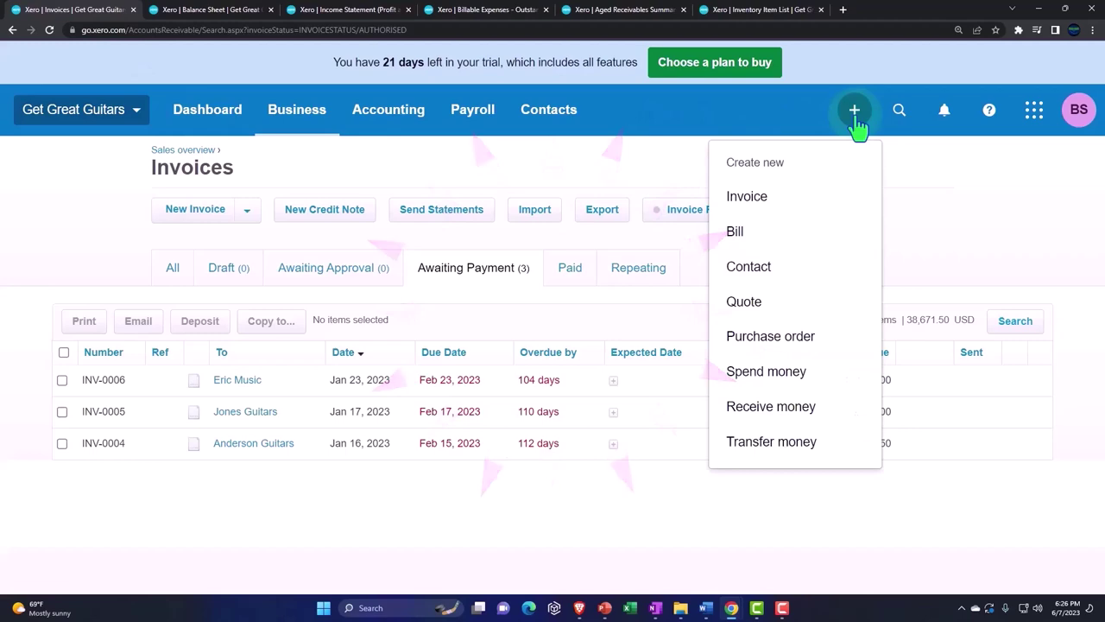
click(753, 199)
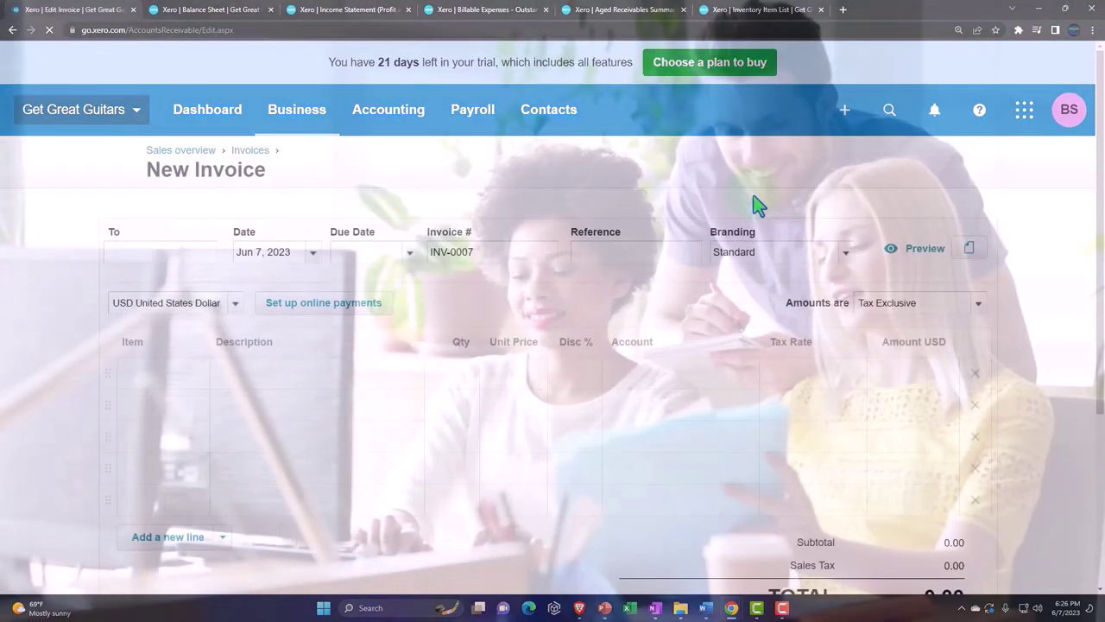
click(138, 256)
text(mus)
key(Tab)
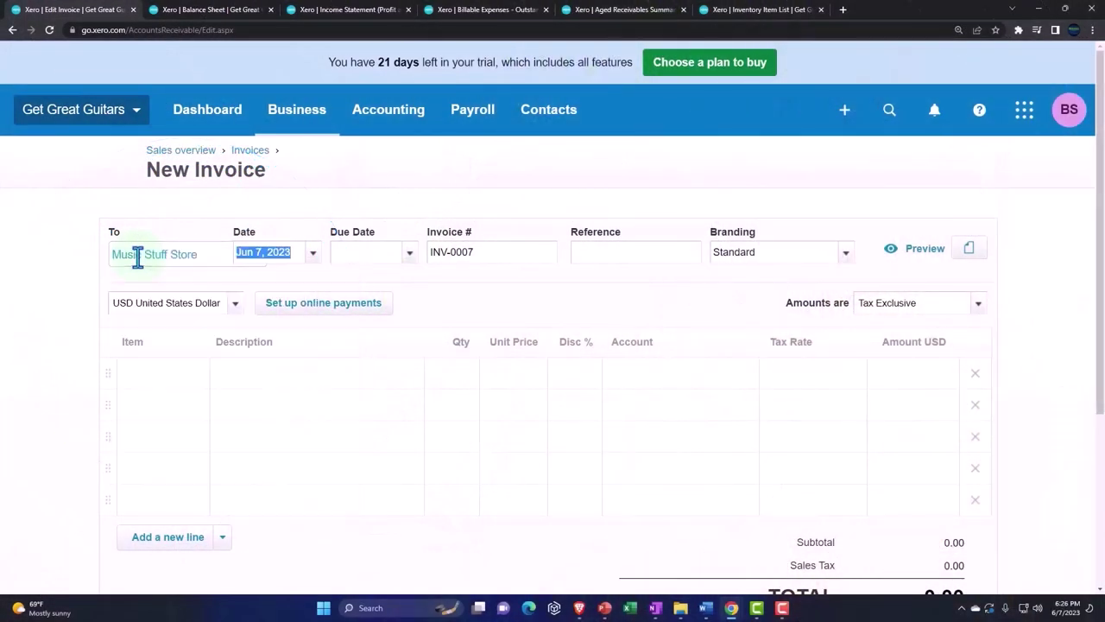
Set the invoice date to Jan 24, 2023.
scroll(73, 241, down, 1)
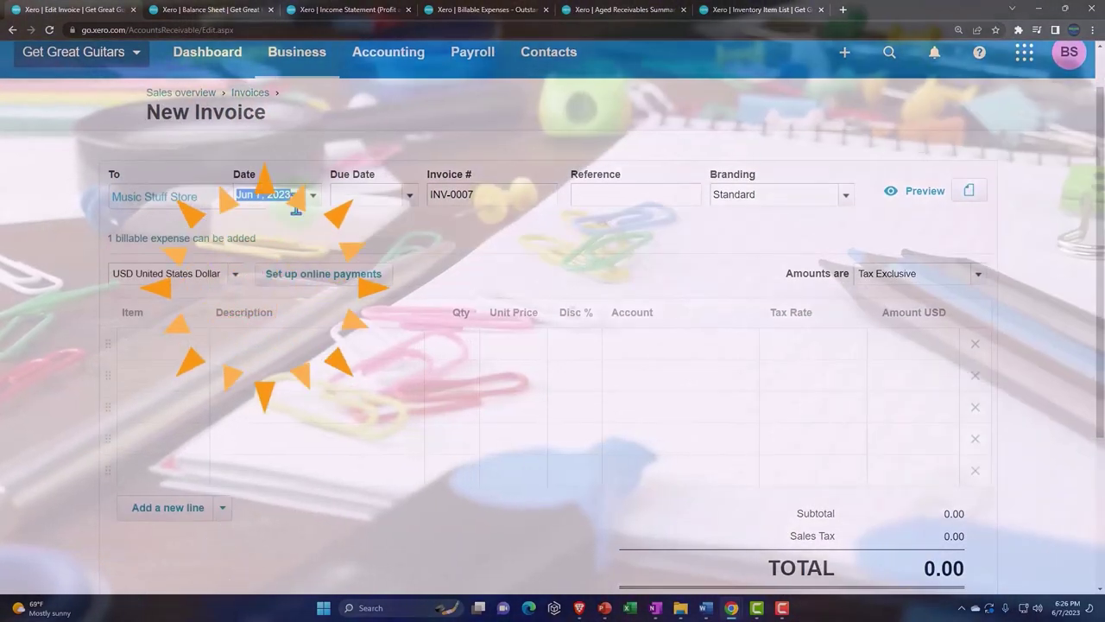
click(311, 195)
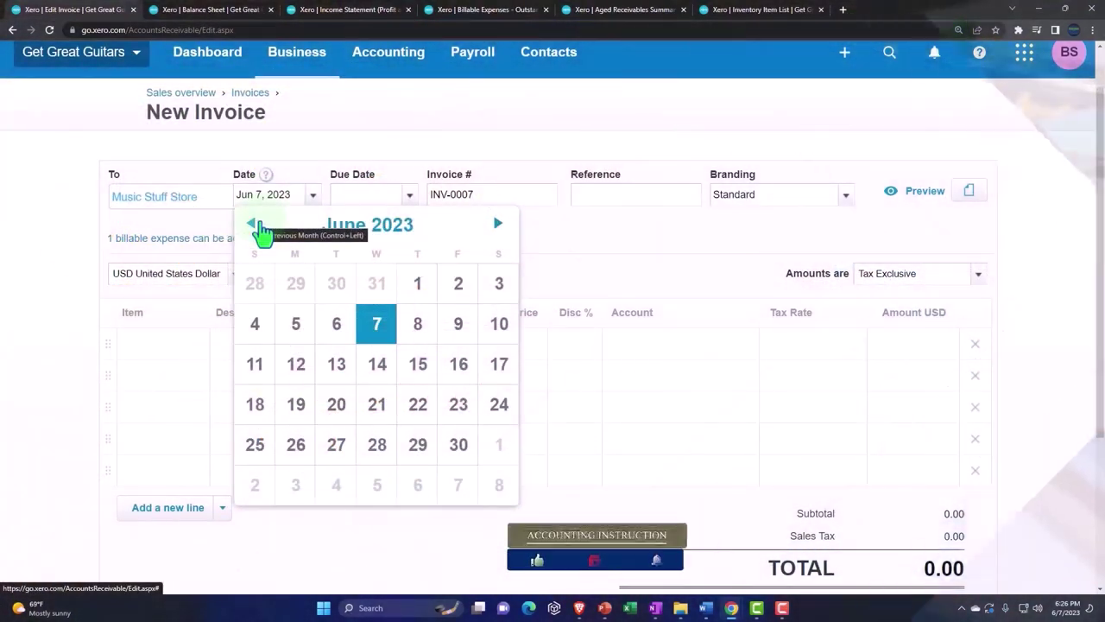
click(254, 224)
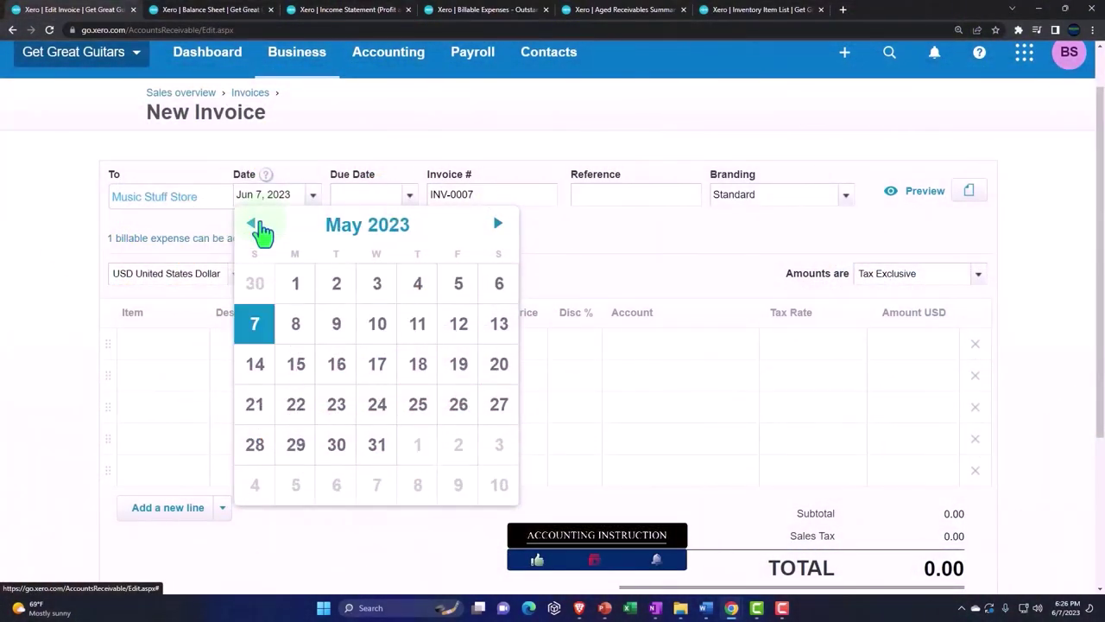
click(254, 225)
click(254, 225)
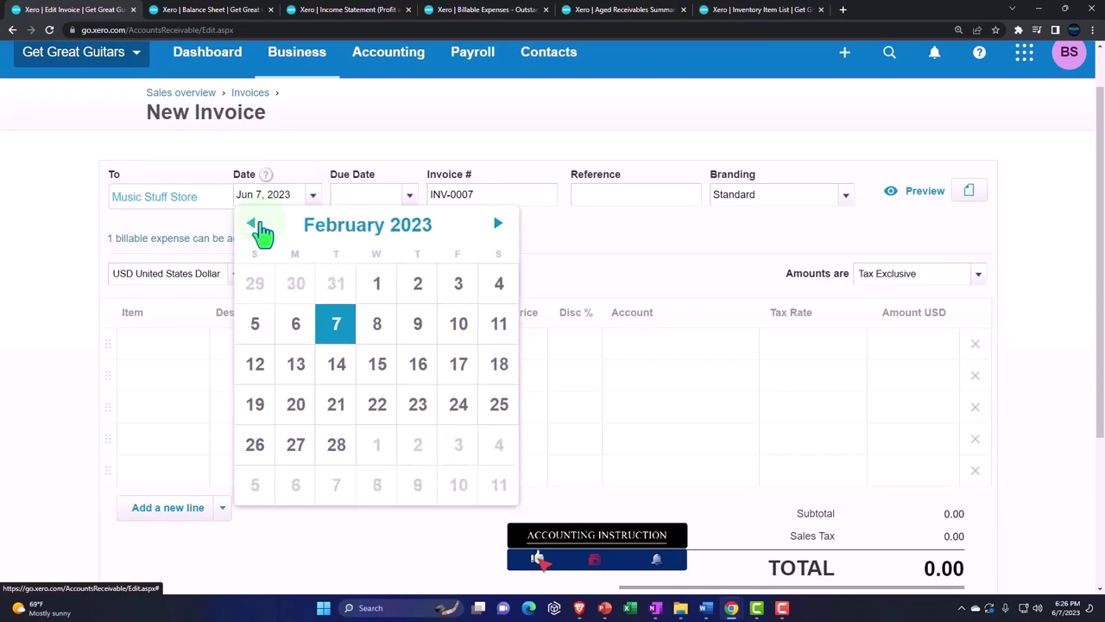
click(255, 225)
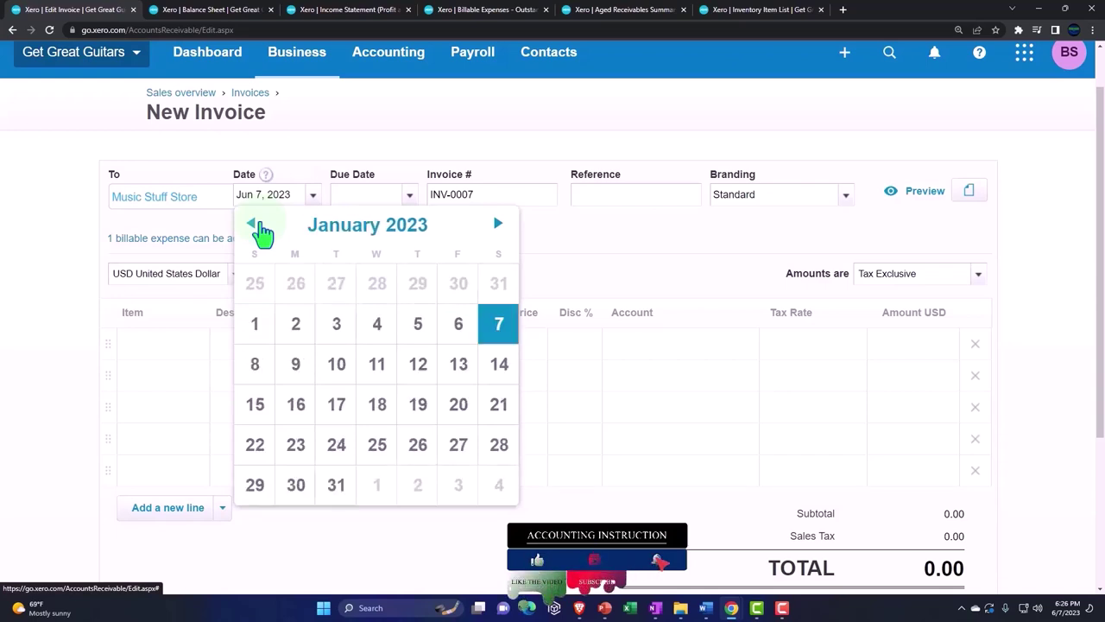
click(346, 445)
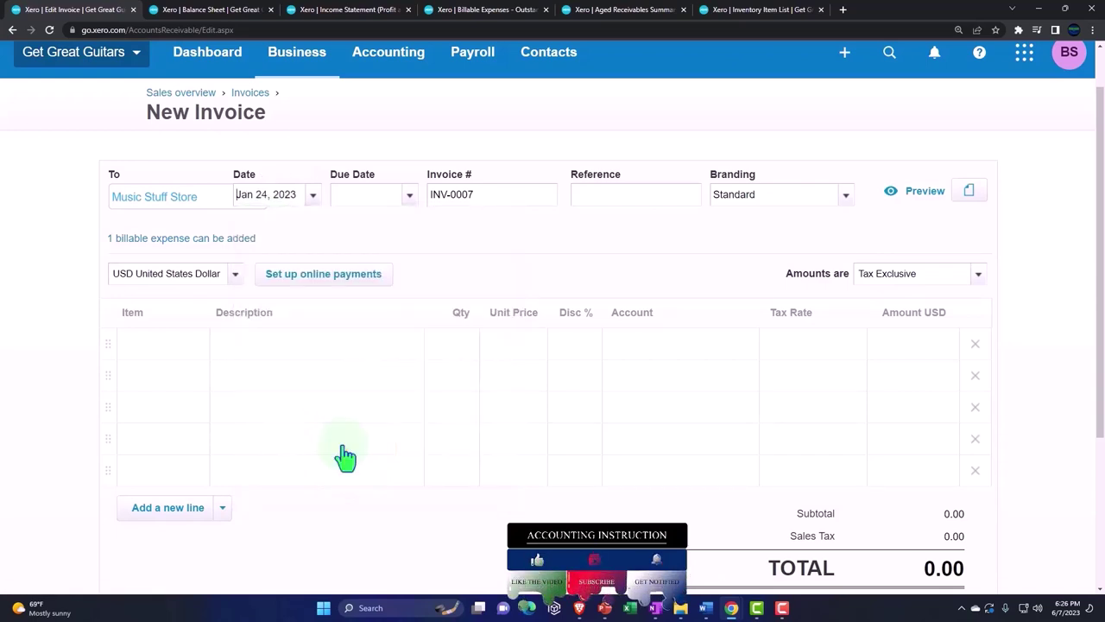
Set the invoice's due date to Feb 24, 2023.
click(409, 197)
click(349, 229)
click(349, 228)
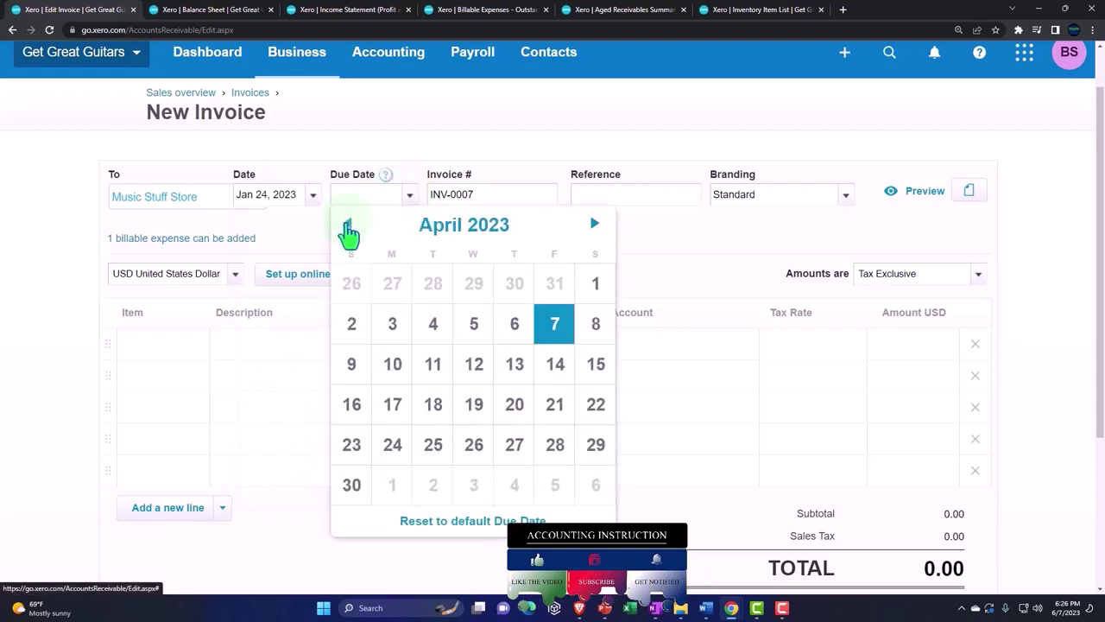
click(348, 229)
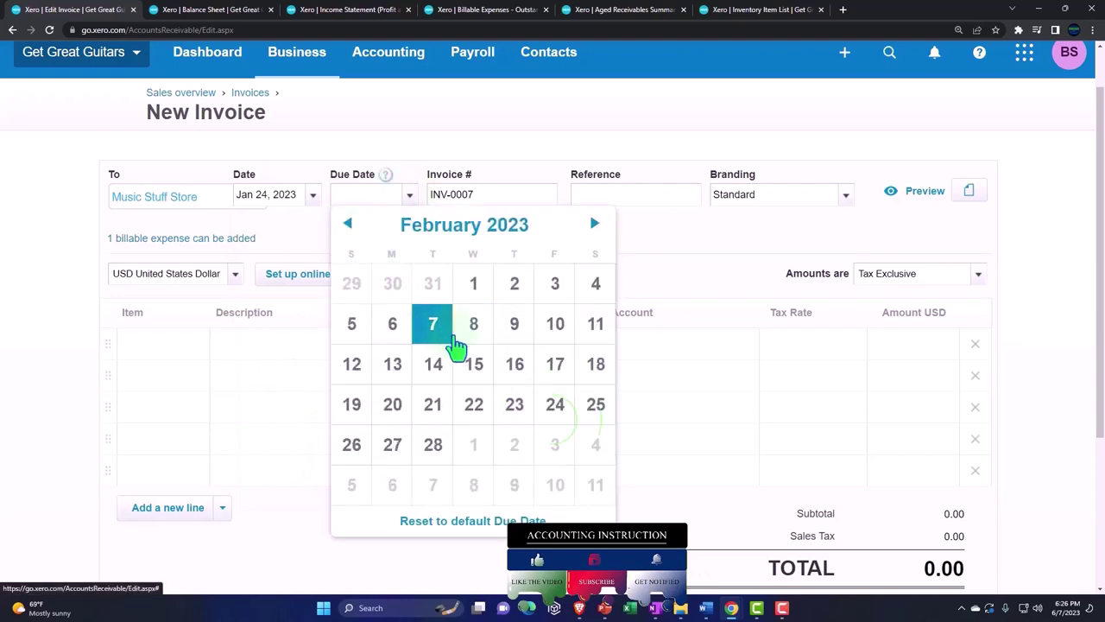
click(552, 406)
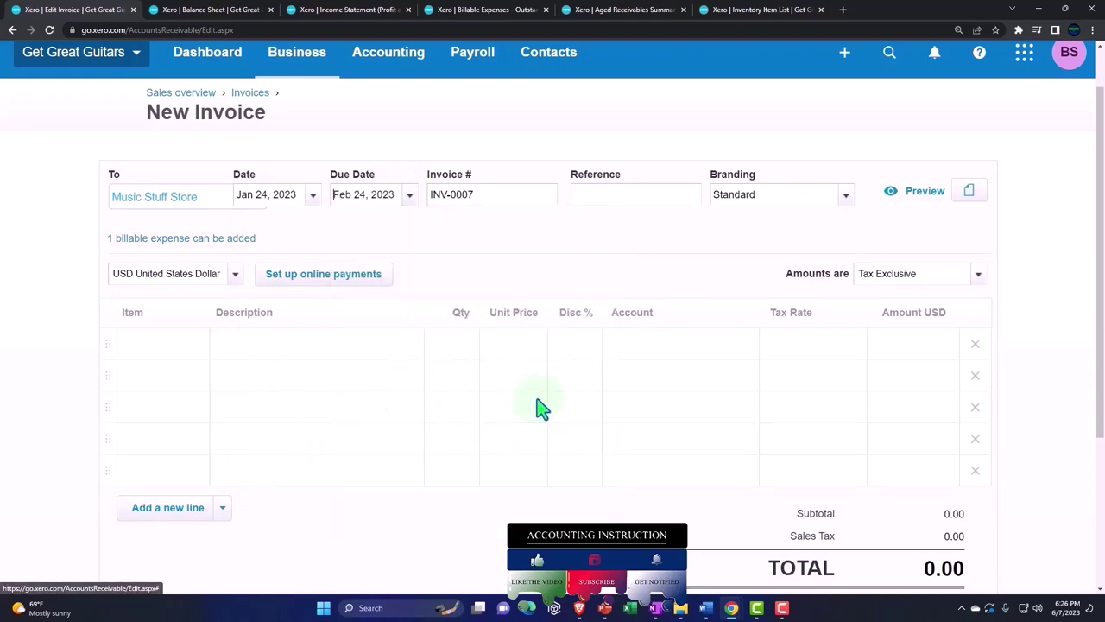
Add the Jan 15, 2023 Gibson SG billable expense to the Music Stuff Store invoice.
key(Tab)
key(Tab)
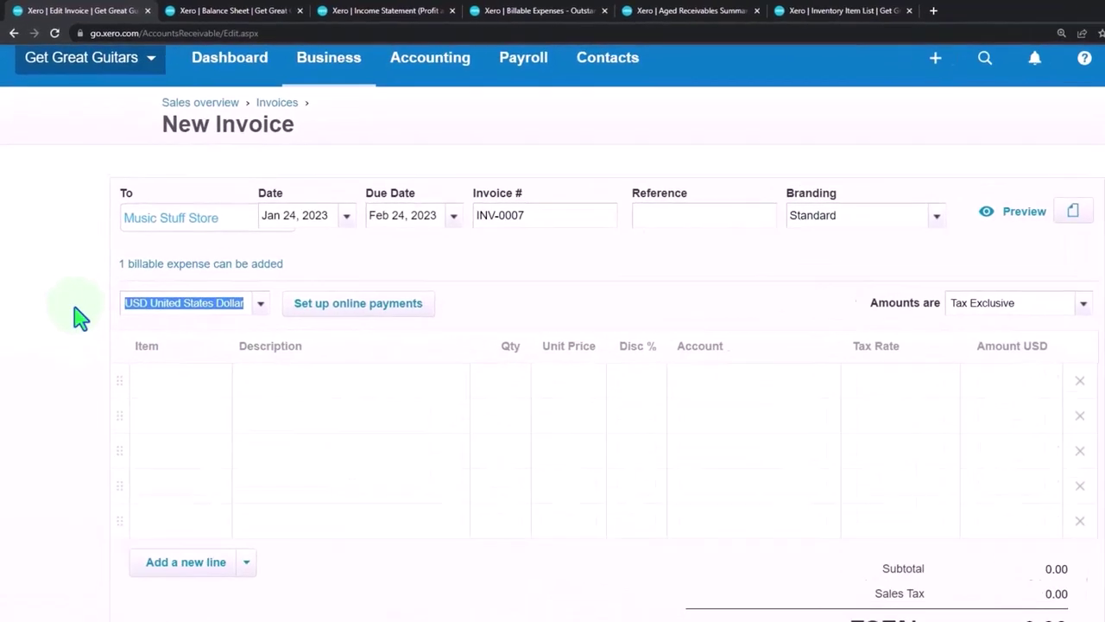
key(Tab)
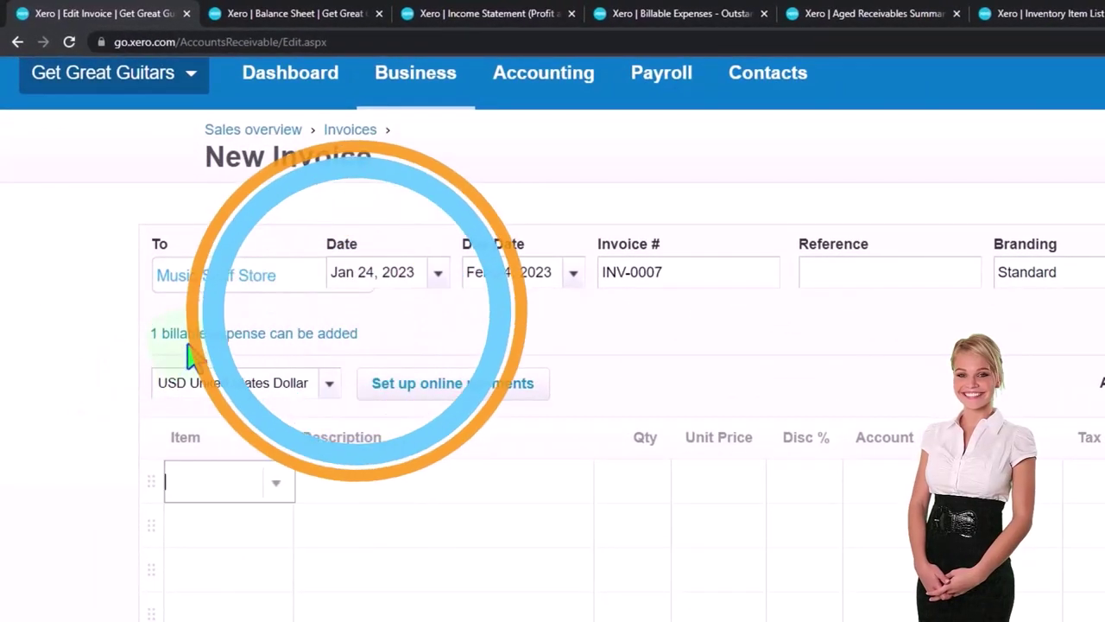
click(240, 336)
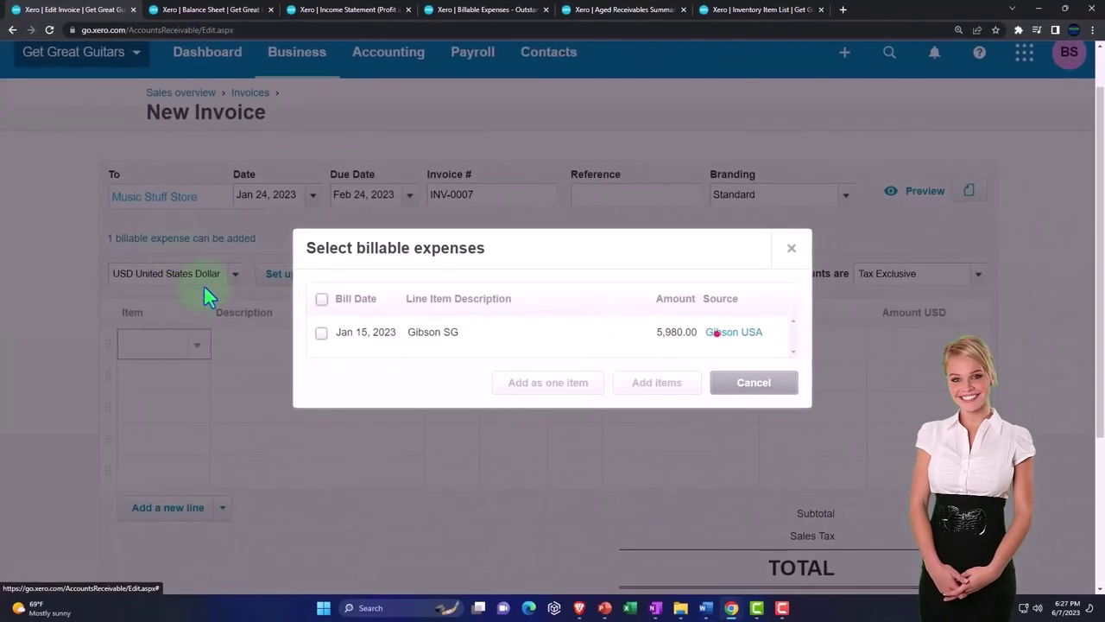
click(322, 334)
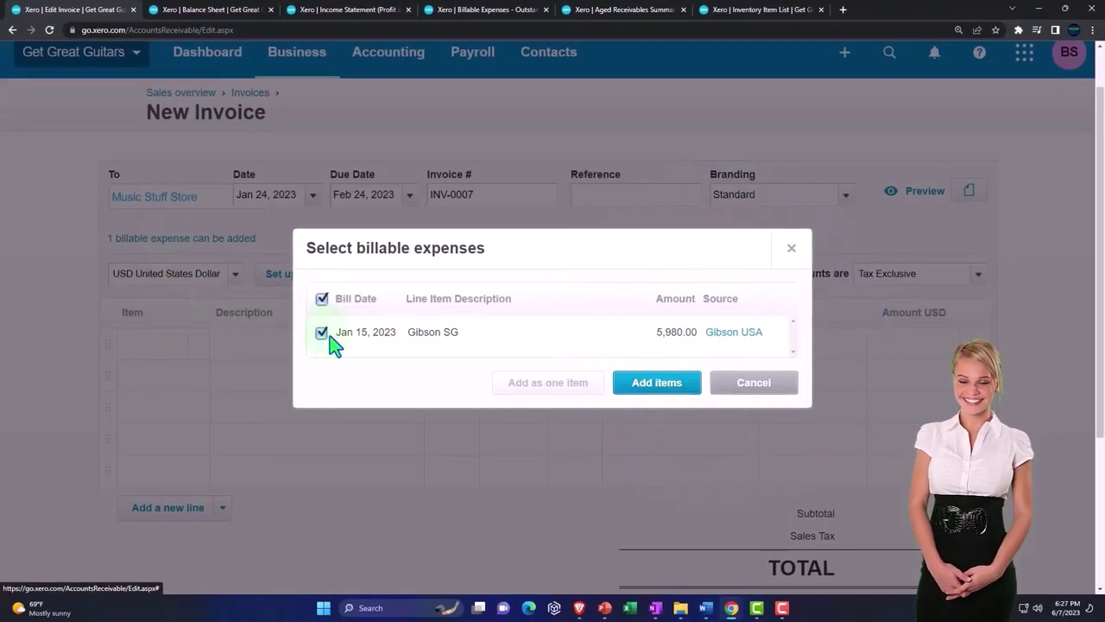
click(658, 382)
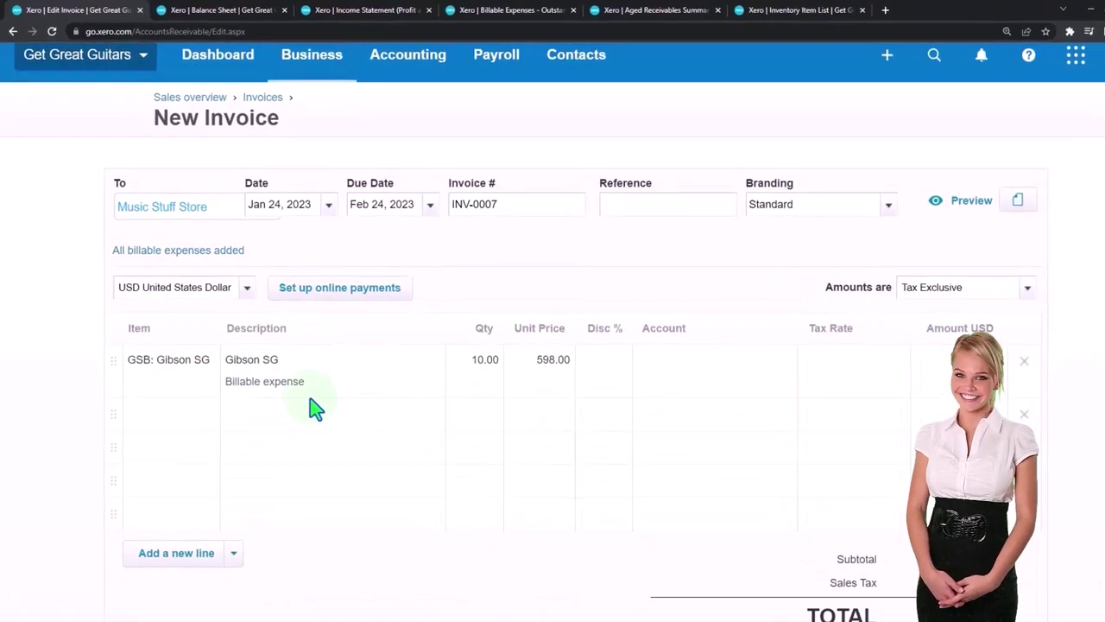
Reselect GSB: Gibson SG as the item on the billable expense line to fill in its default sales account and tax rate.
click(160, 347)
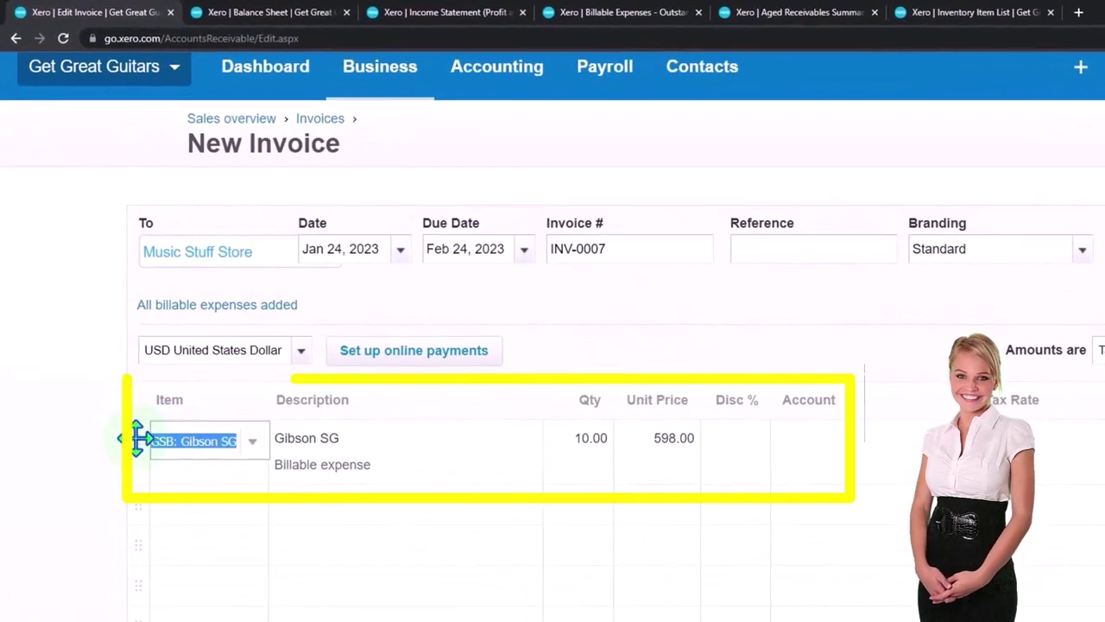
key(Tab)
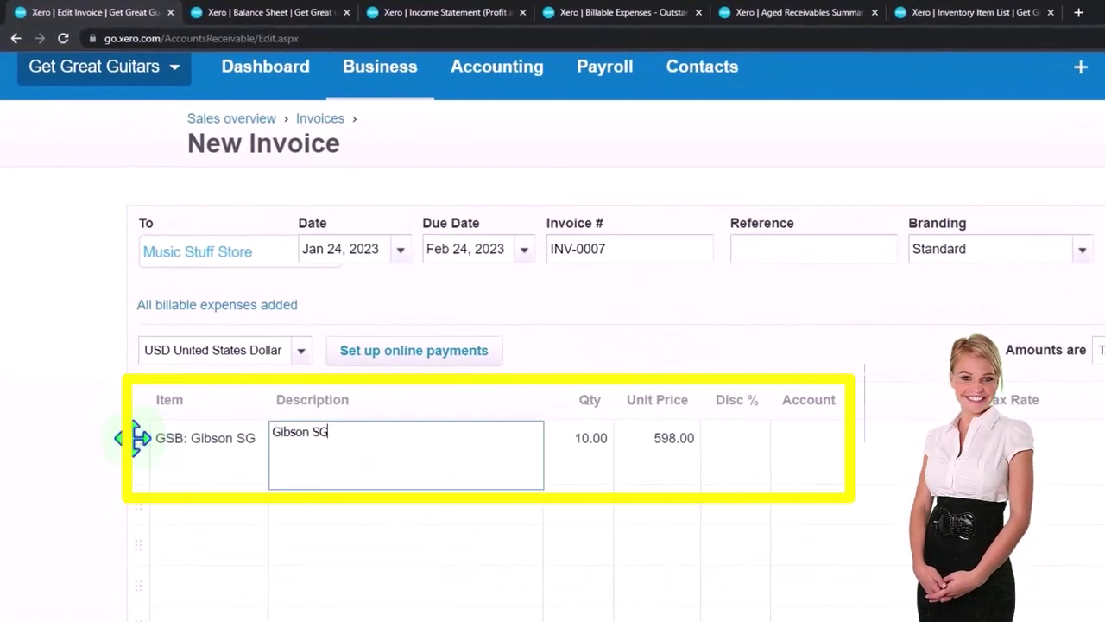
key(Tab)
key(Tab)
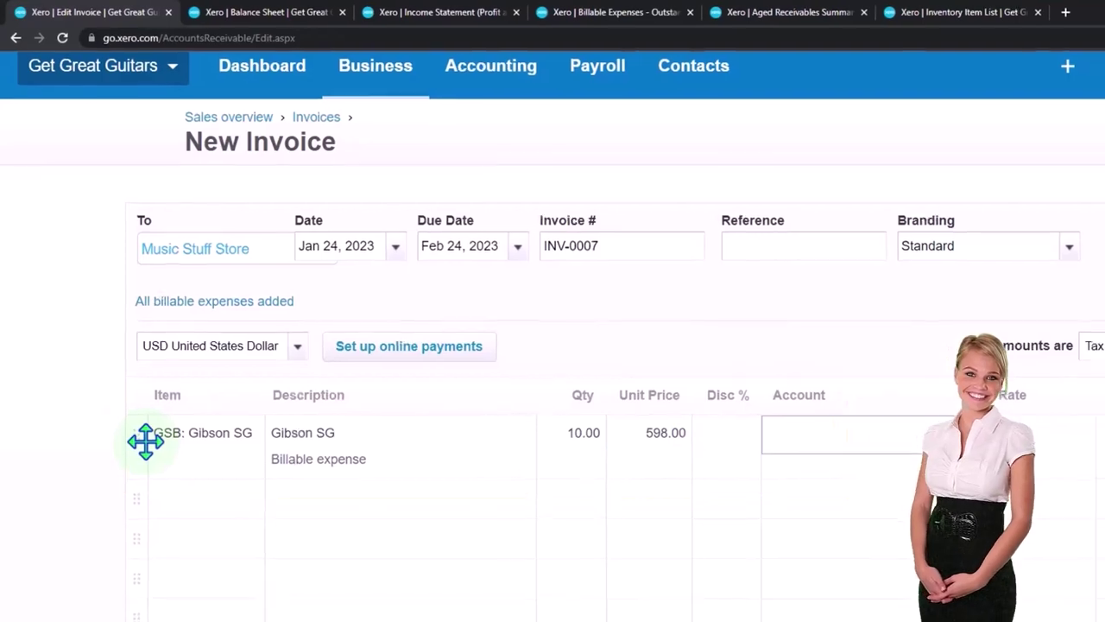
key(Tab)
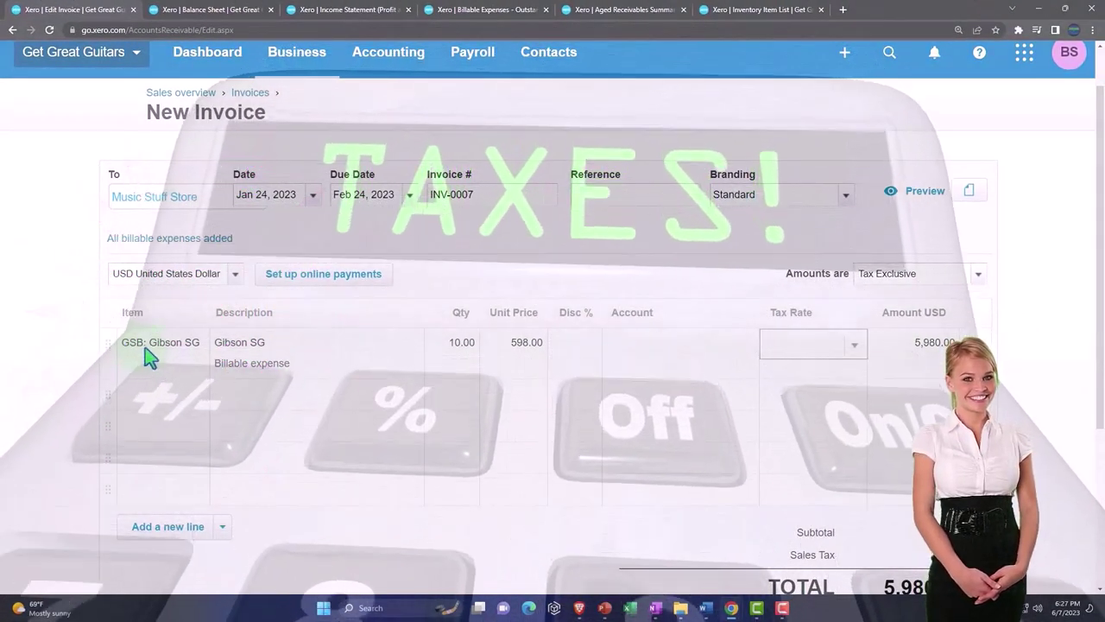
click(148, 346)
click(195, 349)
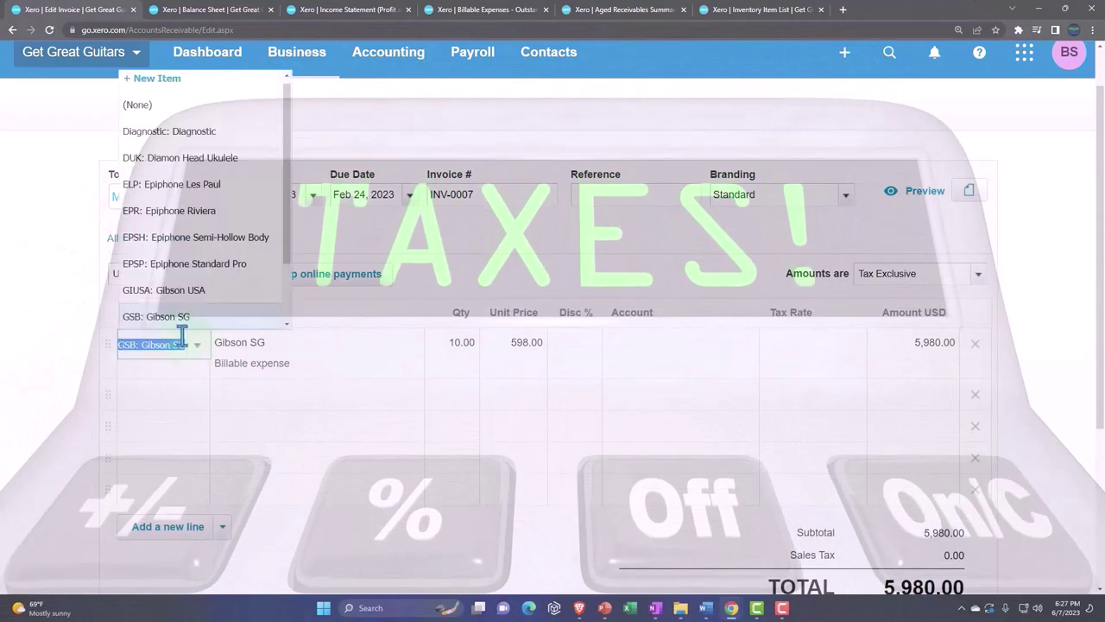
click(168, 319)
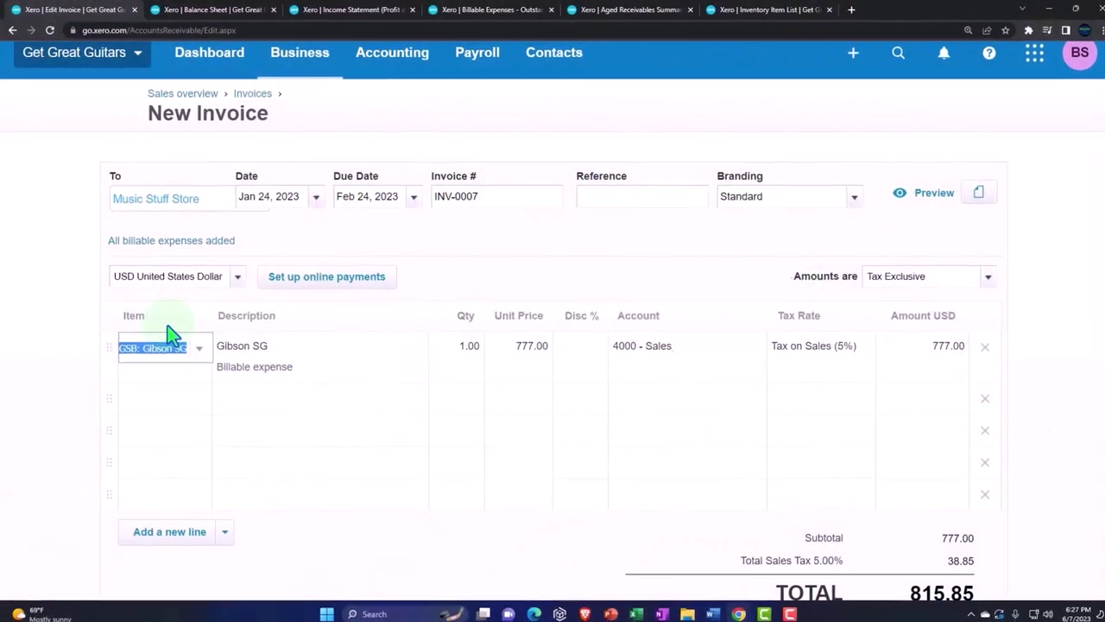
key(Tab)
key(Tab)
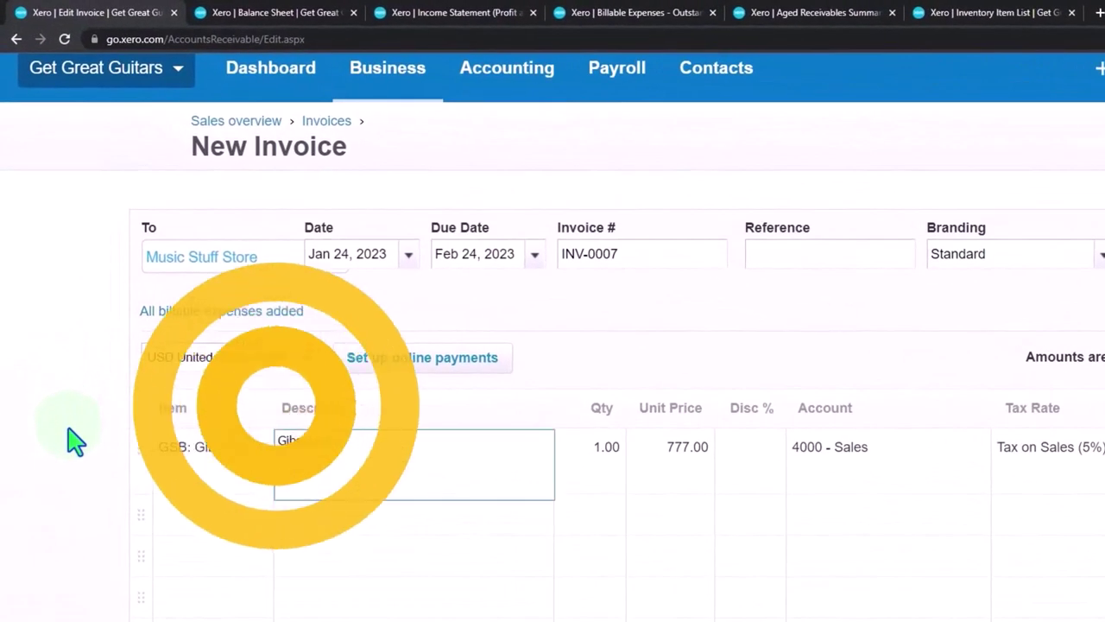
key(Tab)
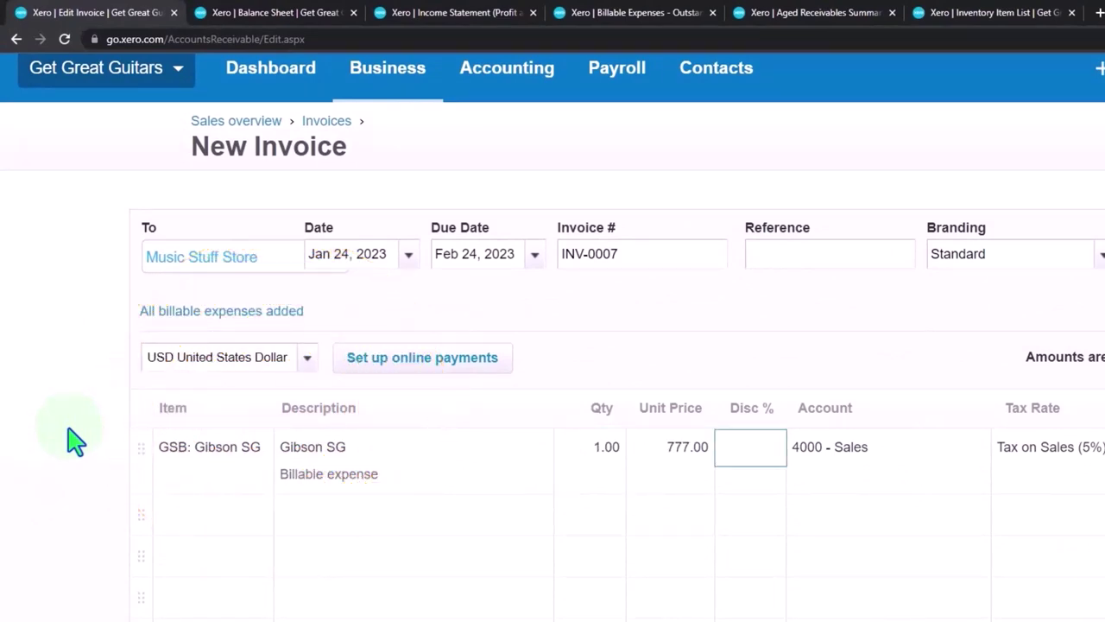
key(Tab)
key(Tab)
key(Tab)
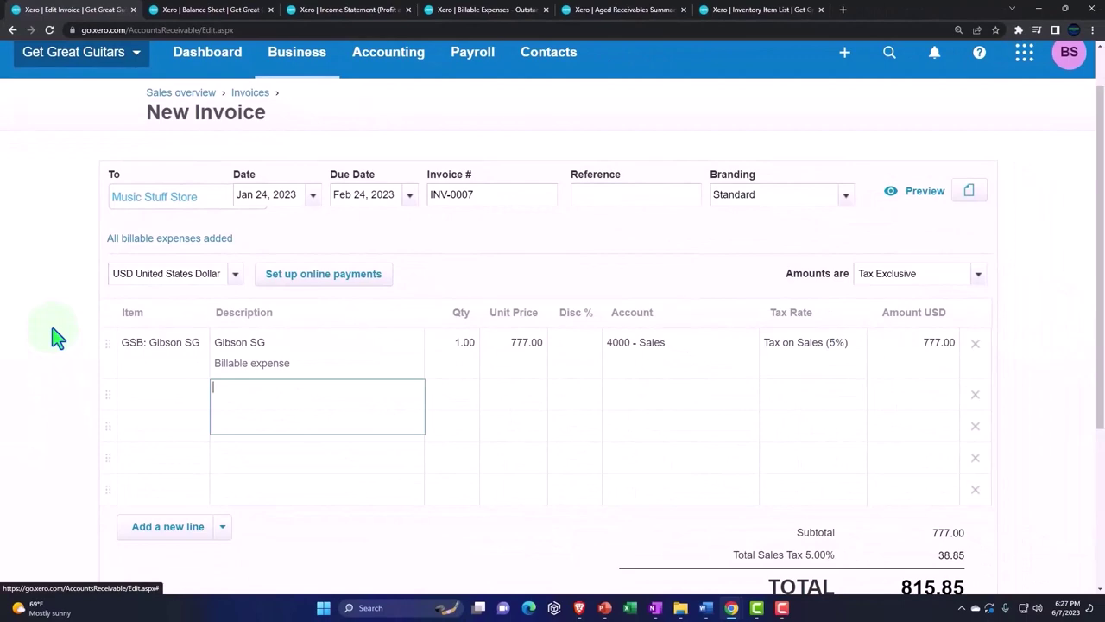
Review the Aged Receivables Summary, Inventory Item List and outstanding billable expenses reports, and return to the new invoice.
click(628, 10)
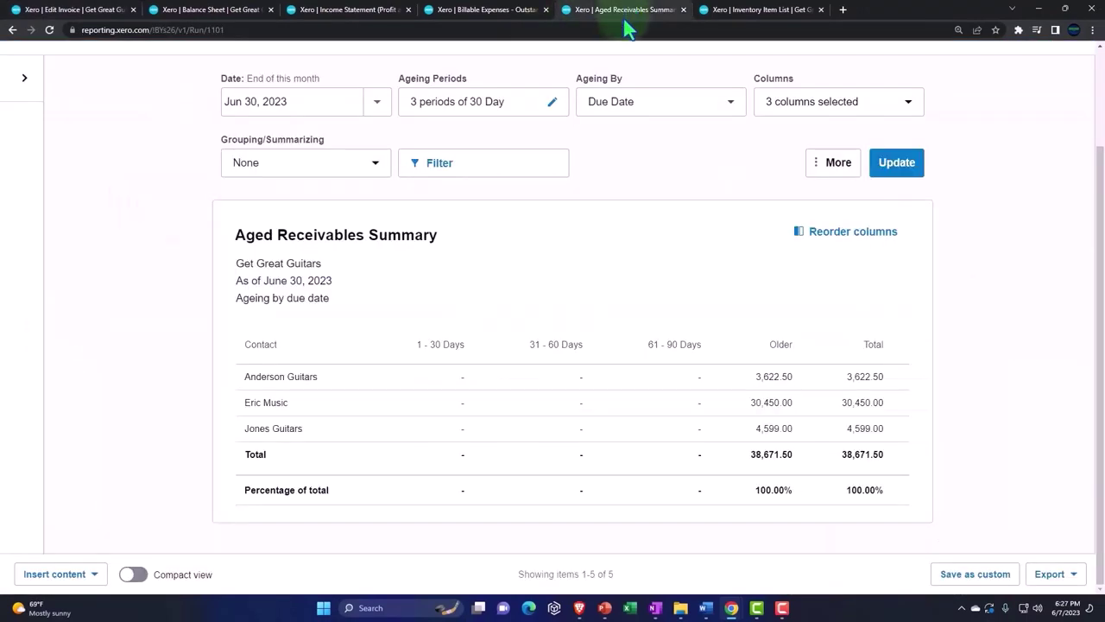
click(735, 12)
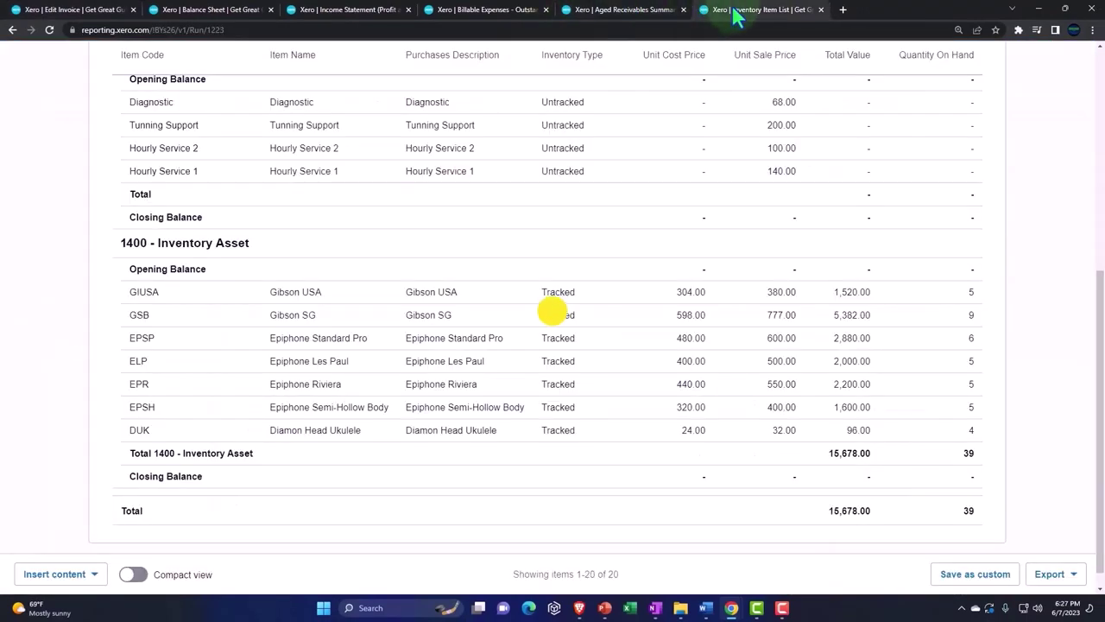
click(488, 10)
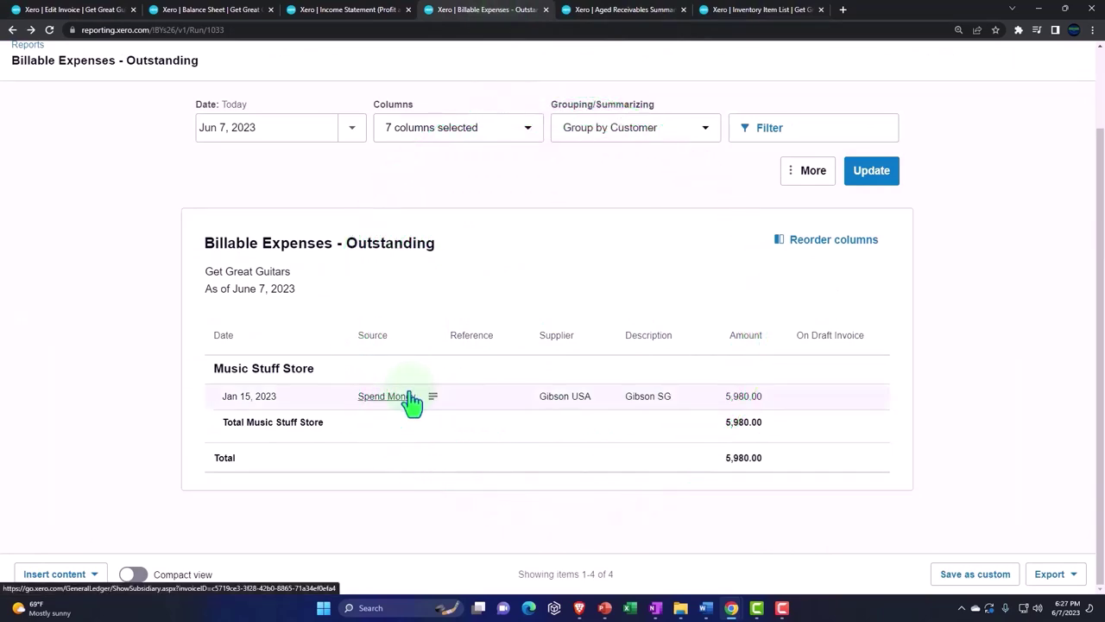
click(78, 9)
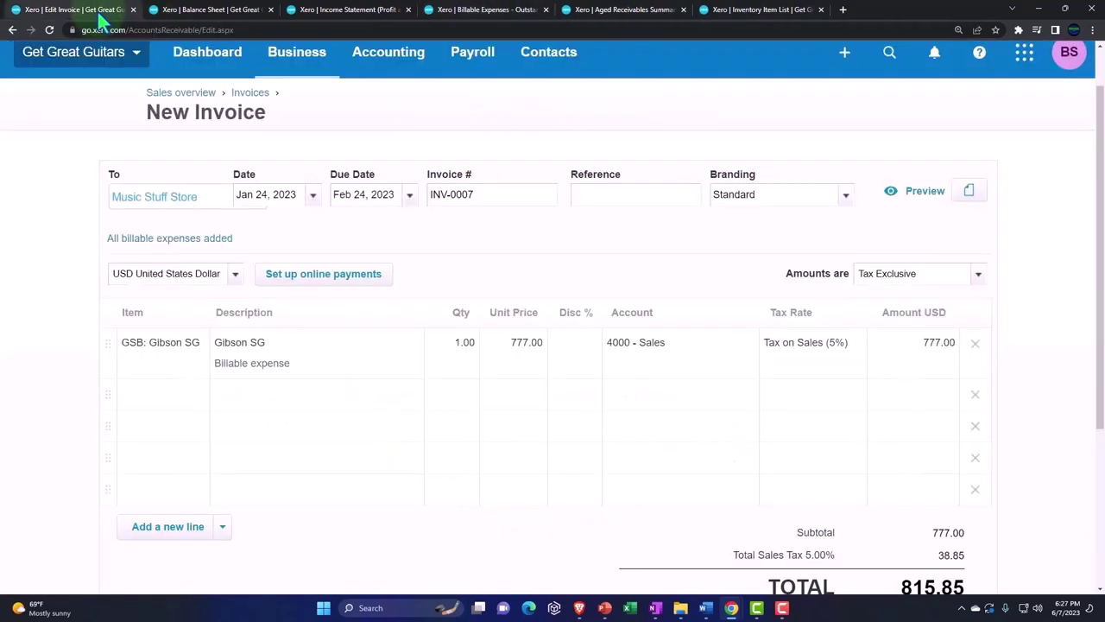
click(198, 424)
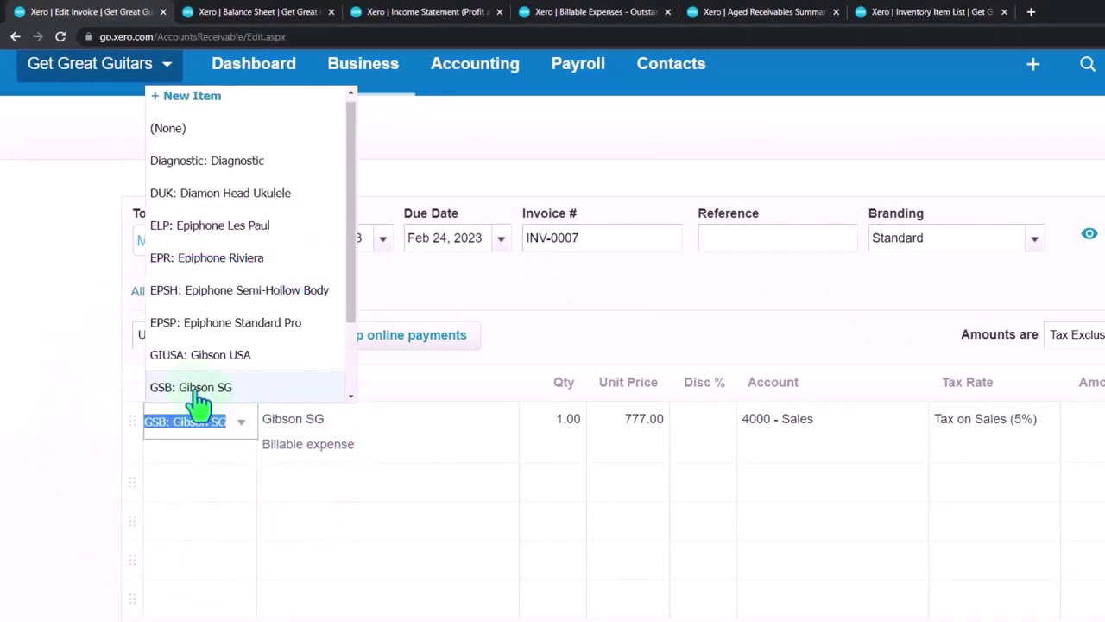
click(199, 399)
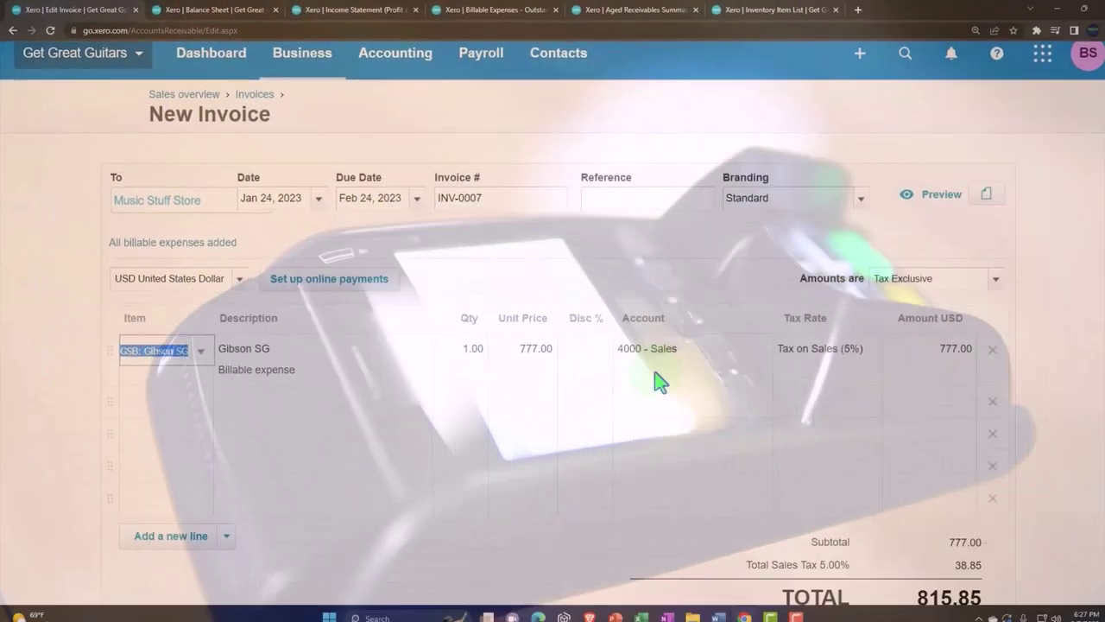
click(792, 458)
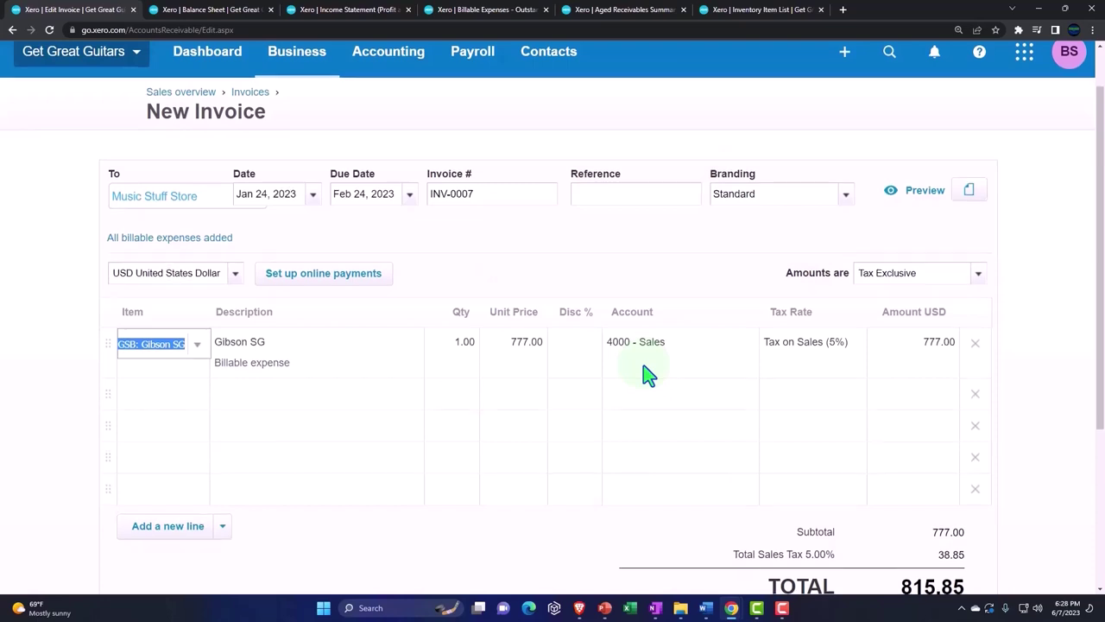
scroll(773, 505, down, 2)
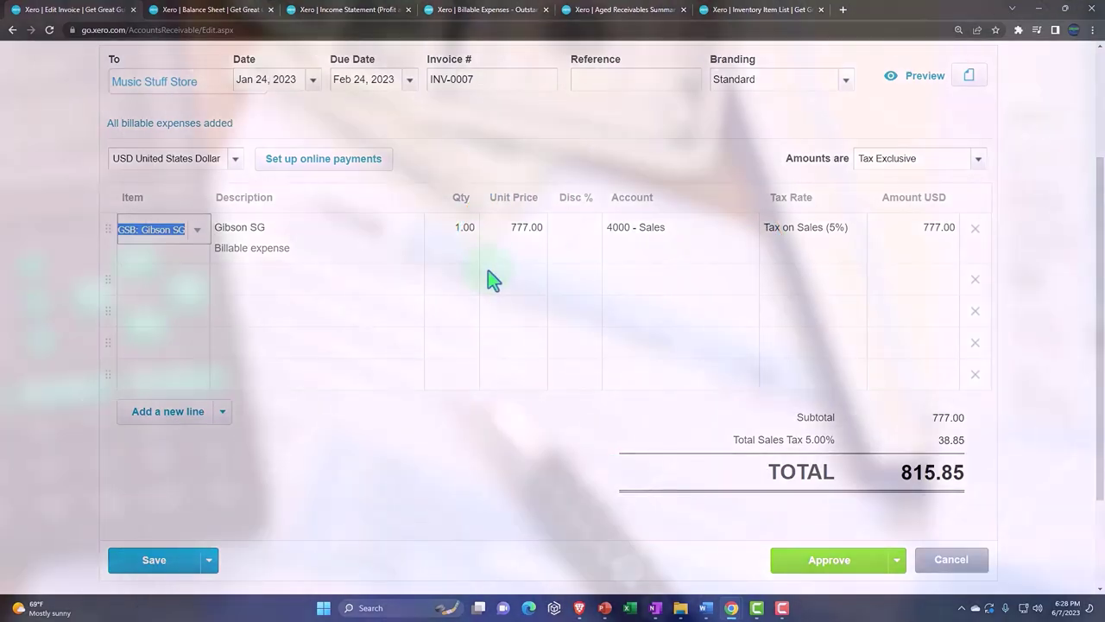
click(350, 276)
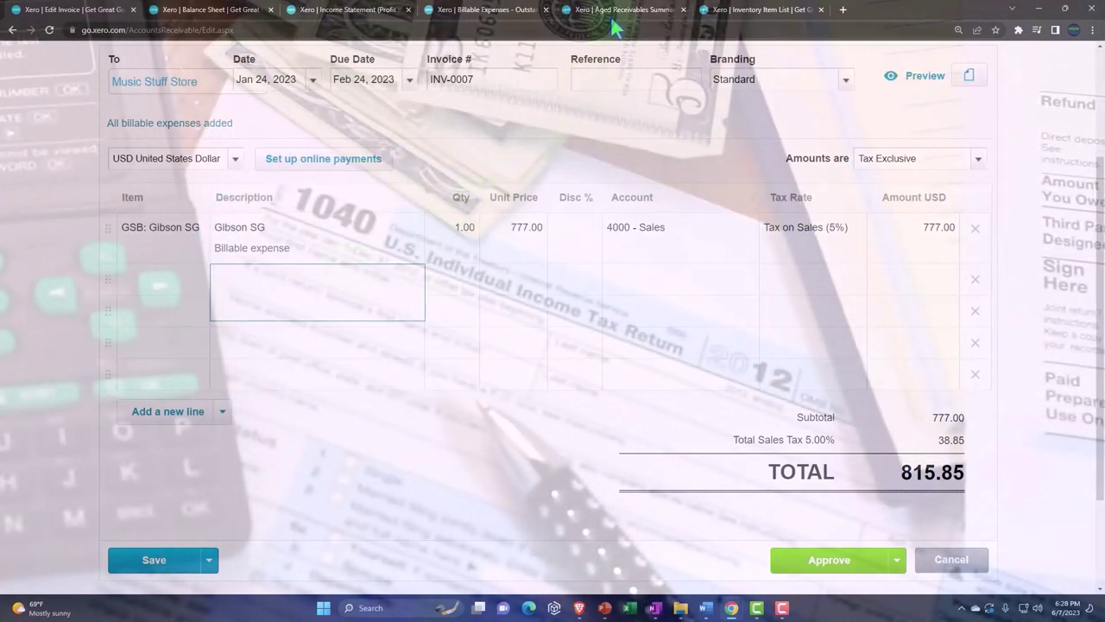
scroll(489, 446, up, 1)
scroll(492, 455, up, 2)
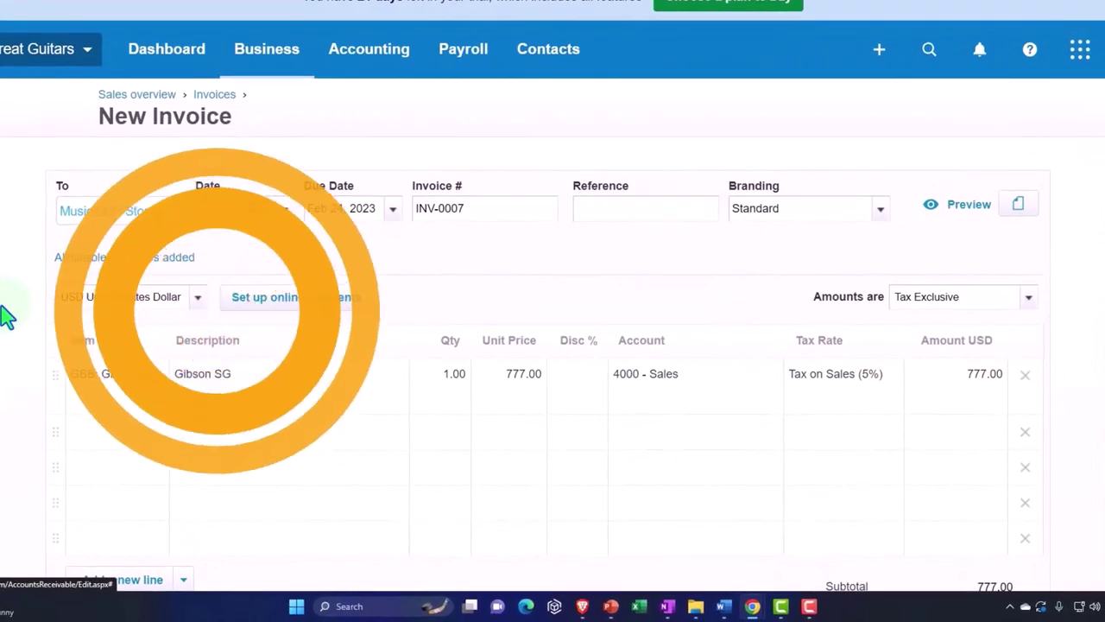
scroll(5, 316, down, 3)
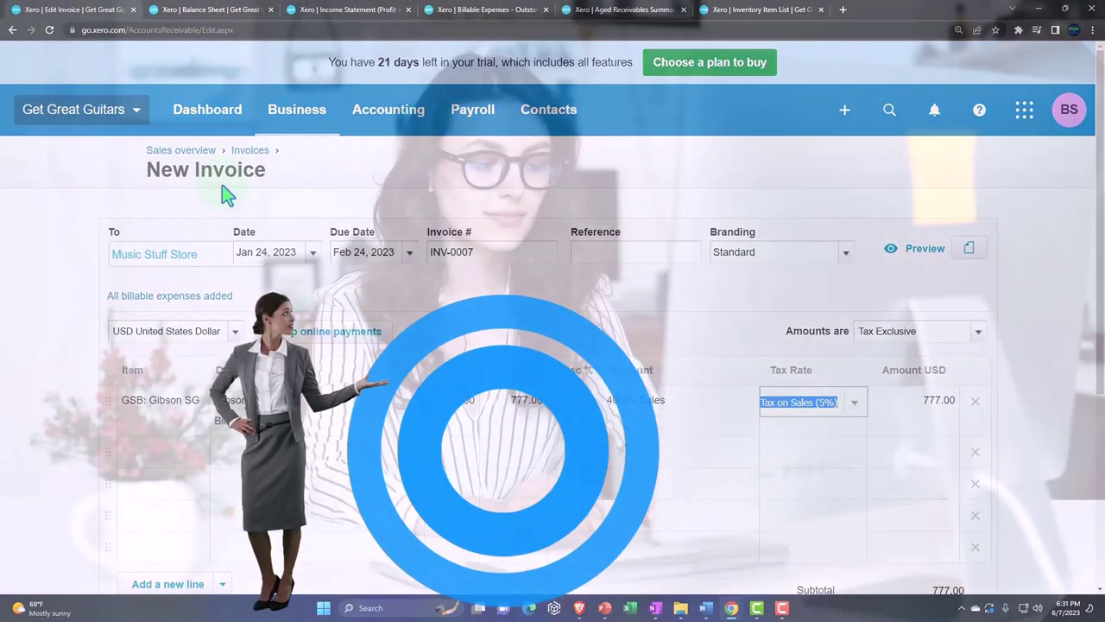
Leave the unsaved invoice for the dashboard and start a new invoice addressed to Music Stuff Store.
click(197, 111)
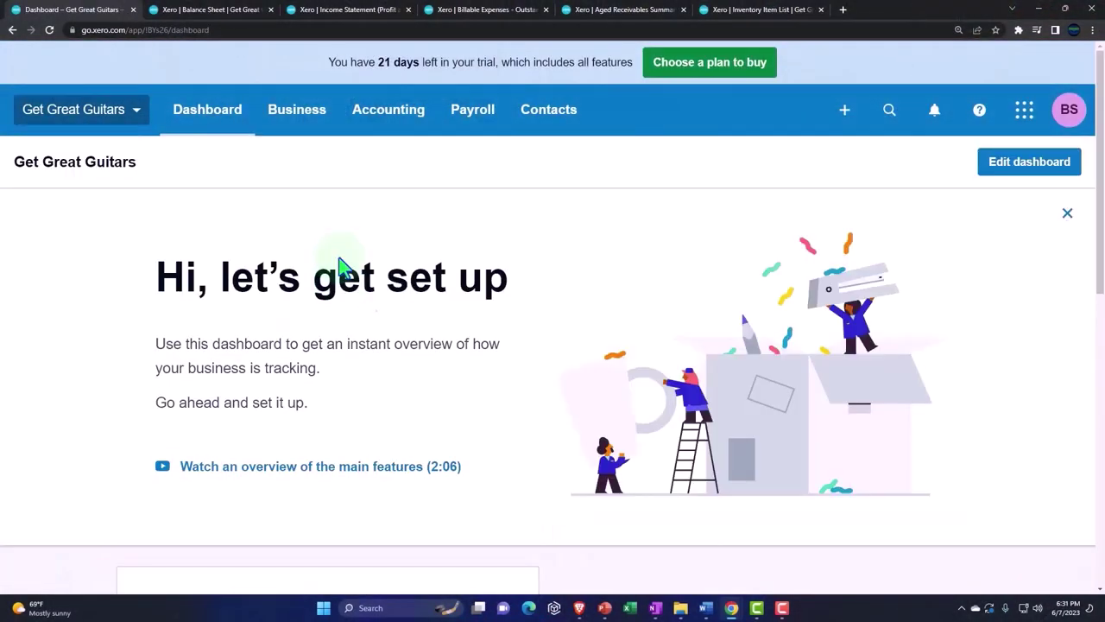
click(845, 113)
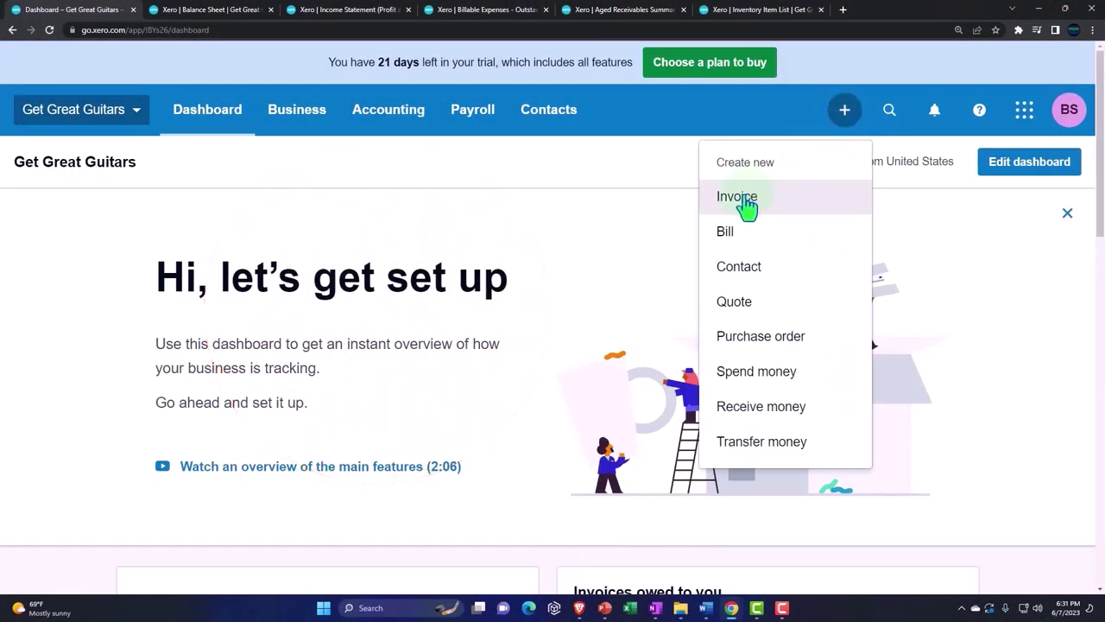
click(748, 206)
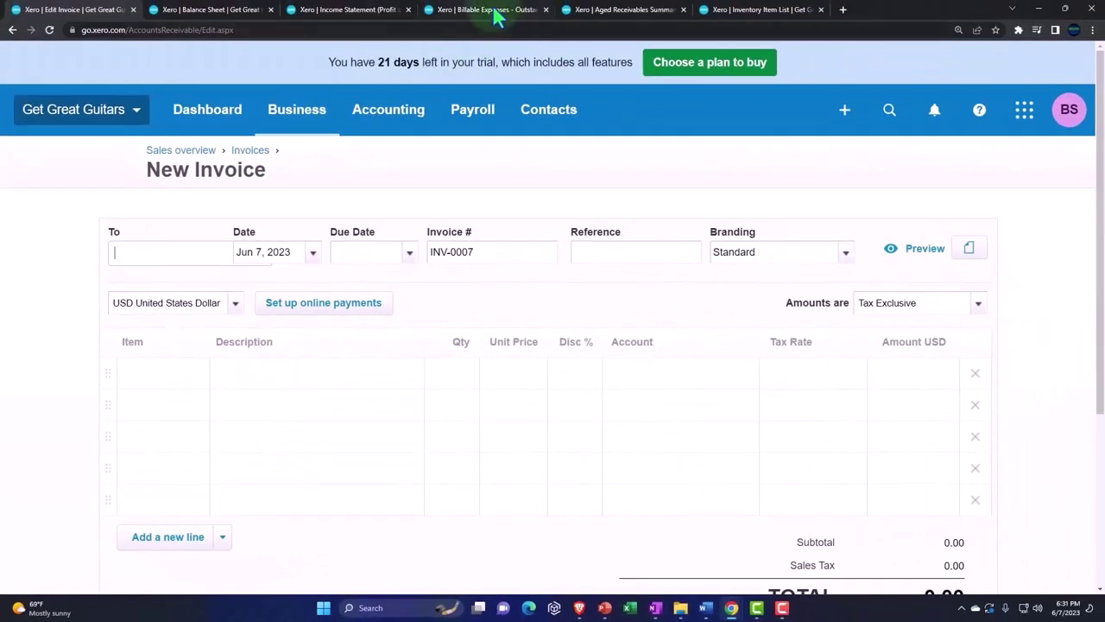
click(497, 13)
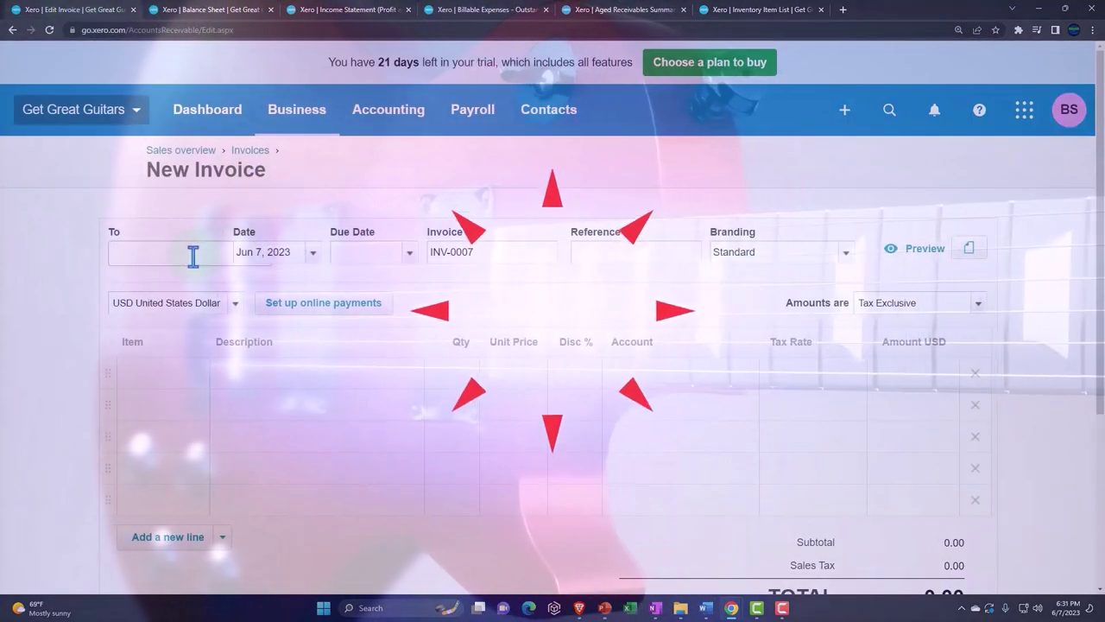
text(mus)
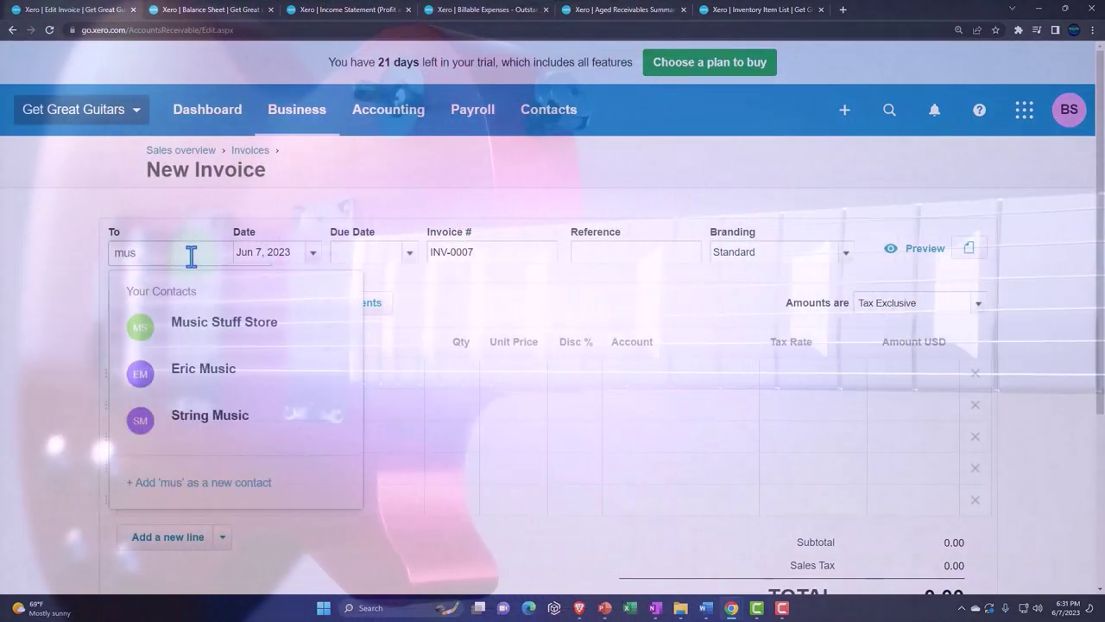
key(Tab)
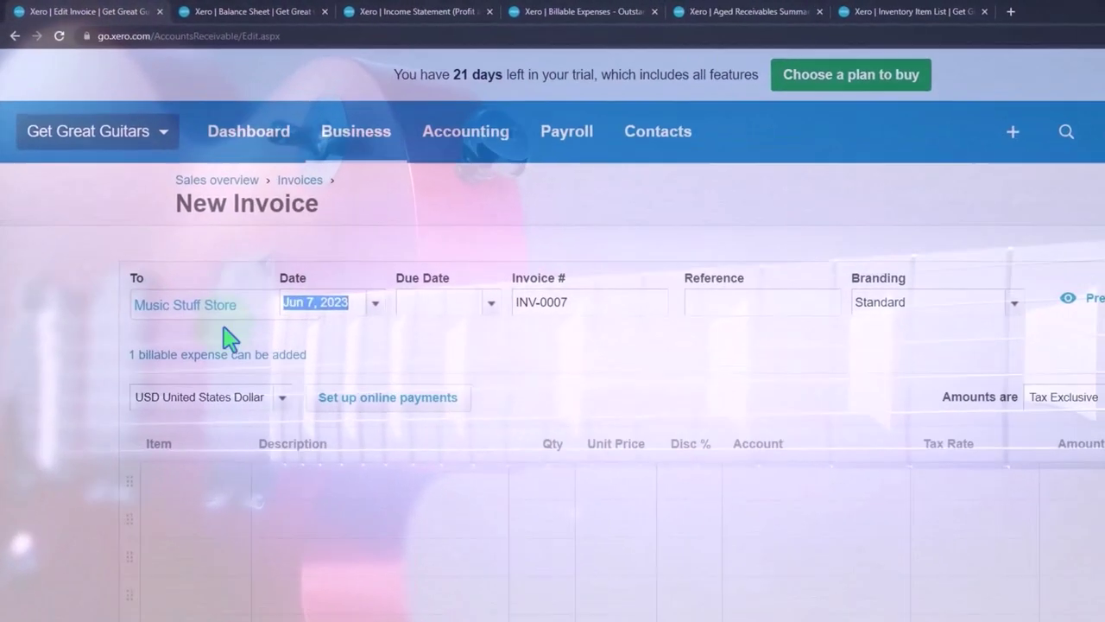
Add the customer's Jan 15, 2023 Gibson SG billable expense to the invoice as a line item.
click(226, 356)
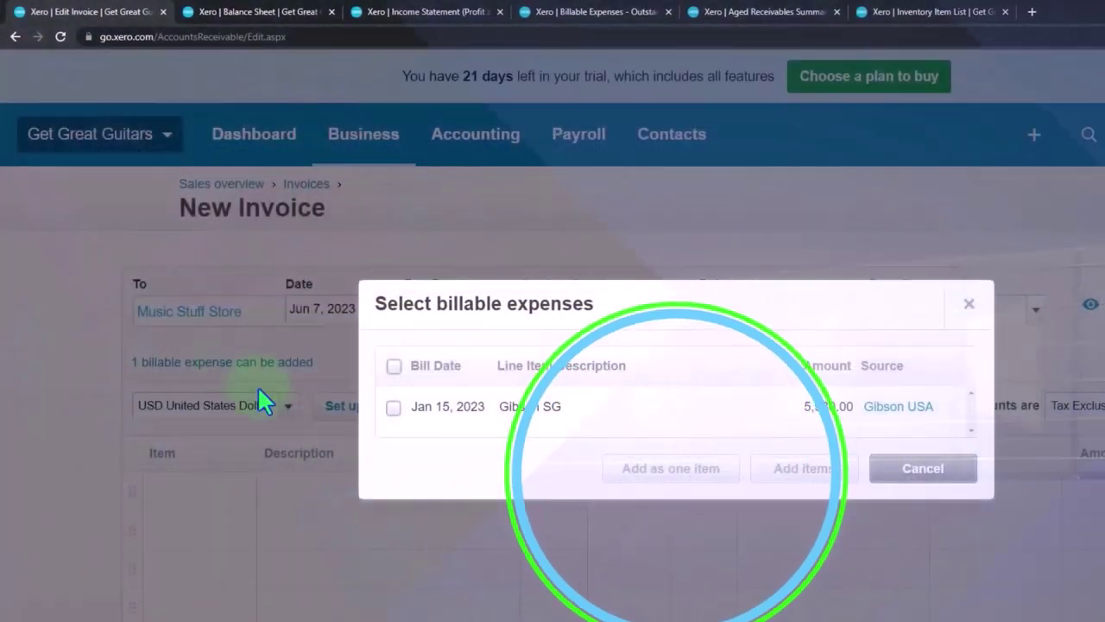
click(393, 407)
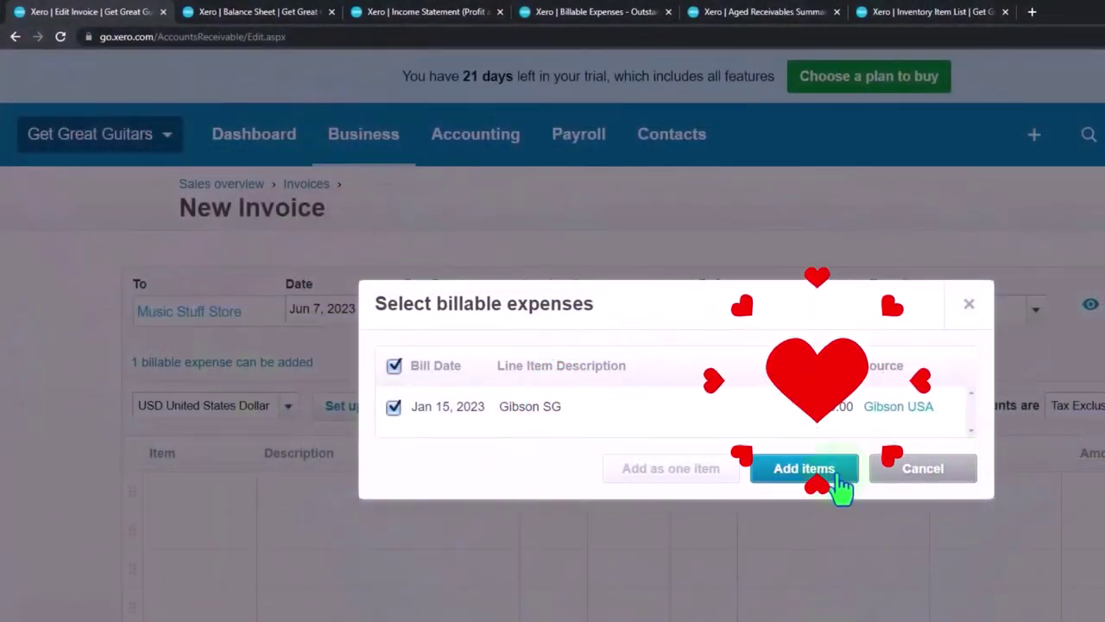
click(831, 477)
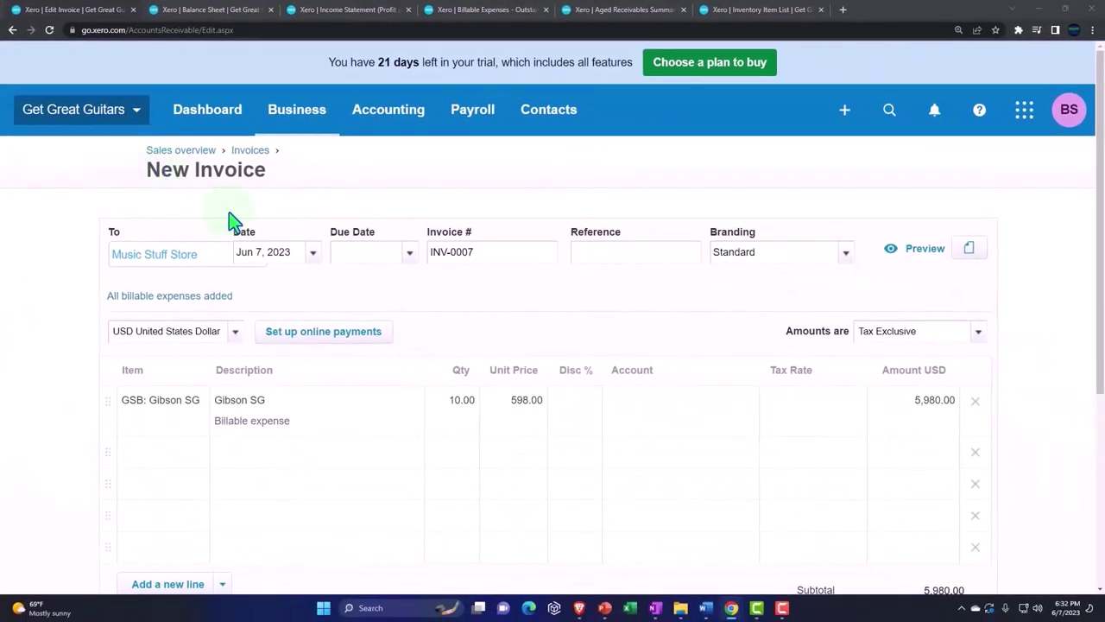
Set the new invoice's date to Jan 24, 2023.
click(313, 264)
click(263, 286)
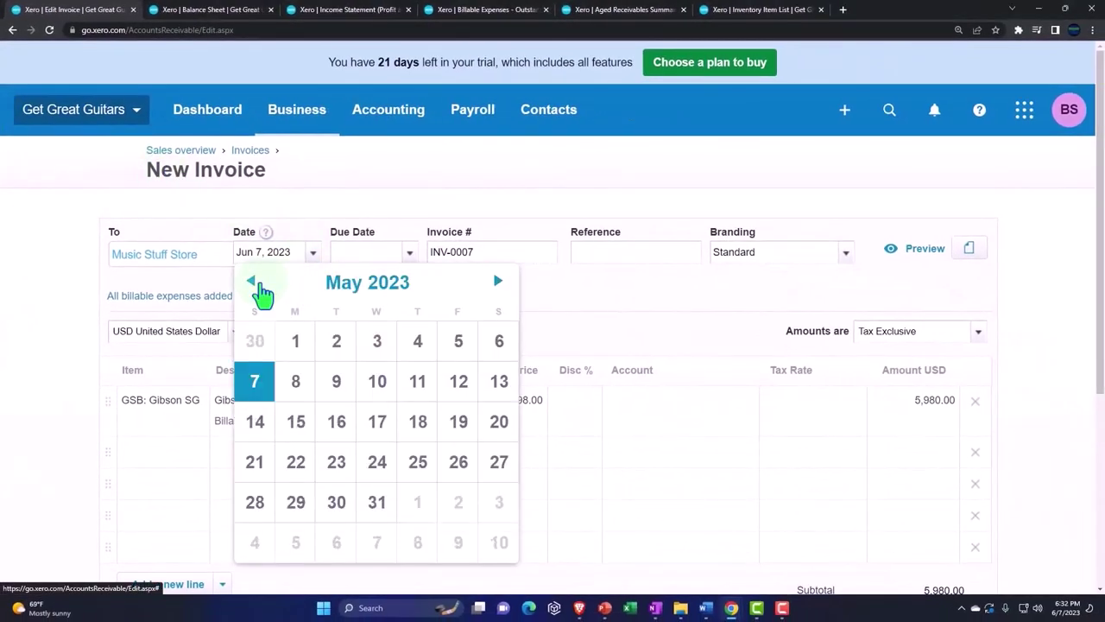
click(262, 285)
click(262, 286)
click(252, 283)
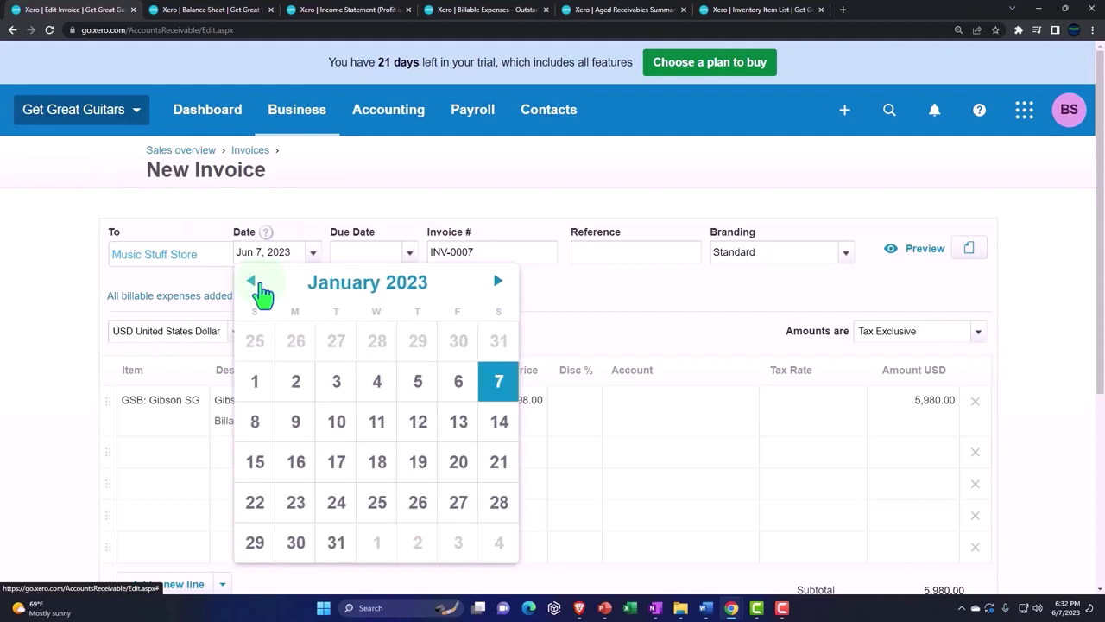
click(333, 509)
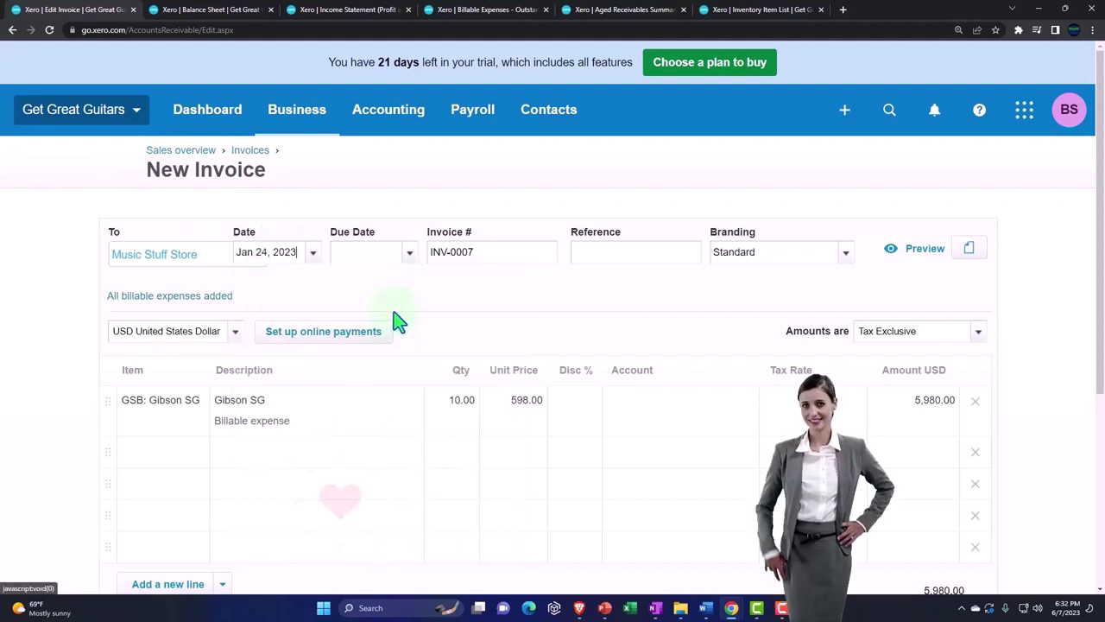
Set the new invoice's due date to Feb 24, 2023.
click(406, 259)
click(349, 278)
click(349, 278)
click(349, 278)
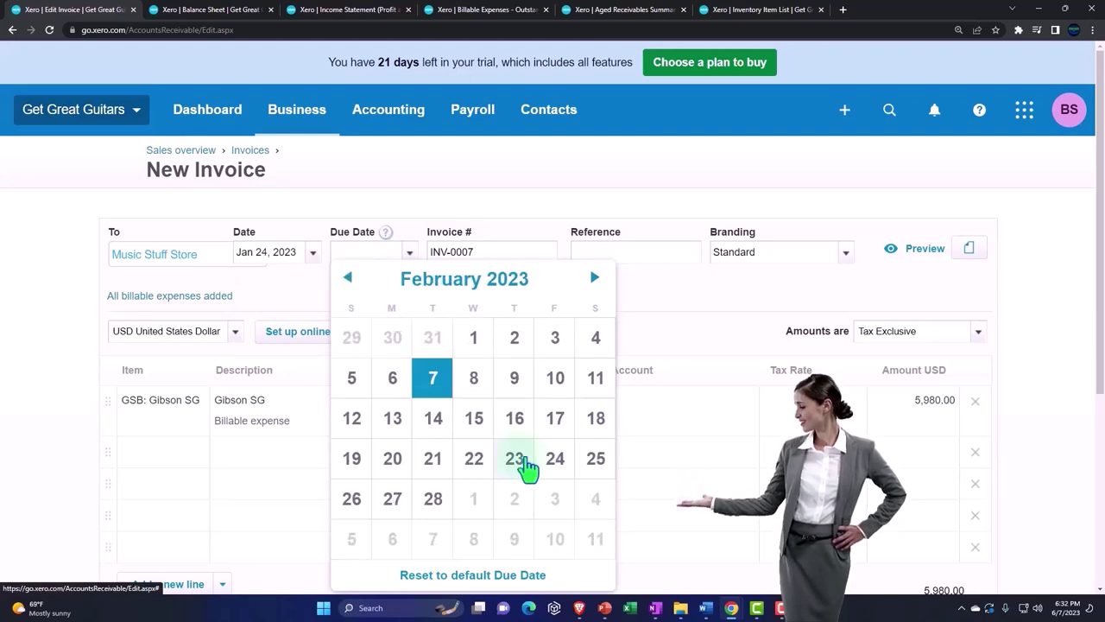
click(553, 466)
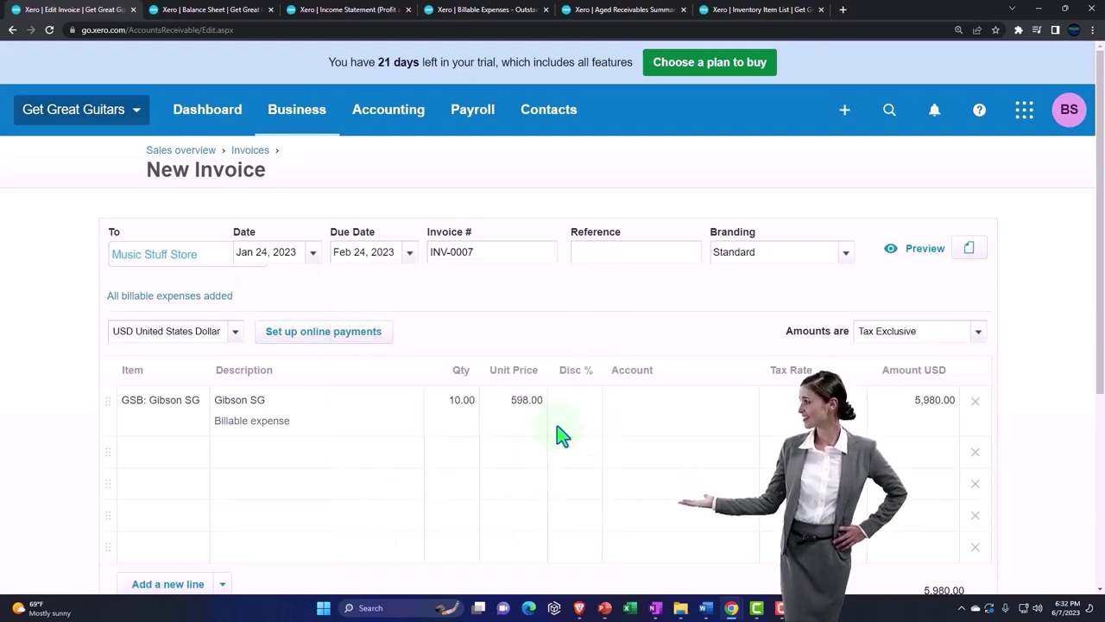
Add a second invoice line for GSB: Gibson SG to look up its default sales price, account and tax rate.
click(180, 453)
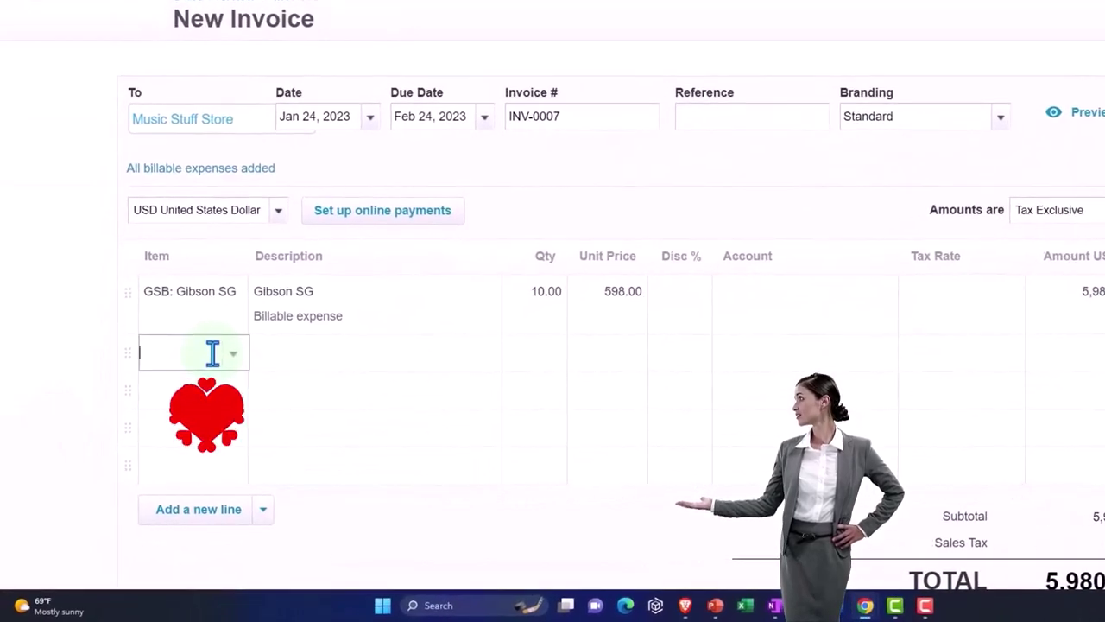
text(gs)
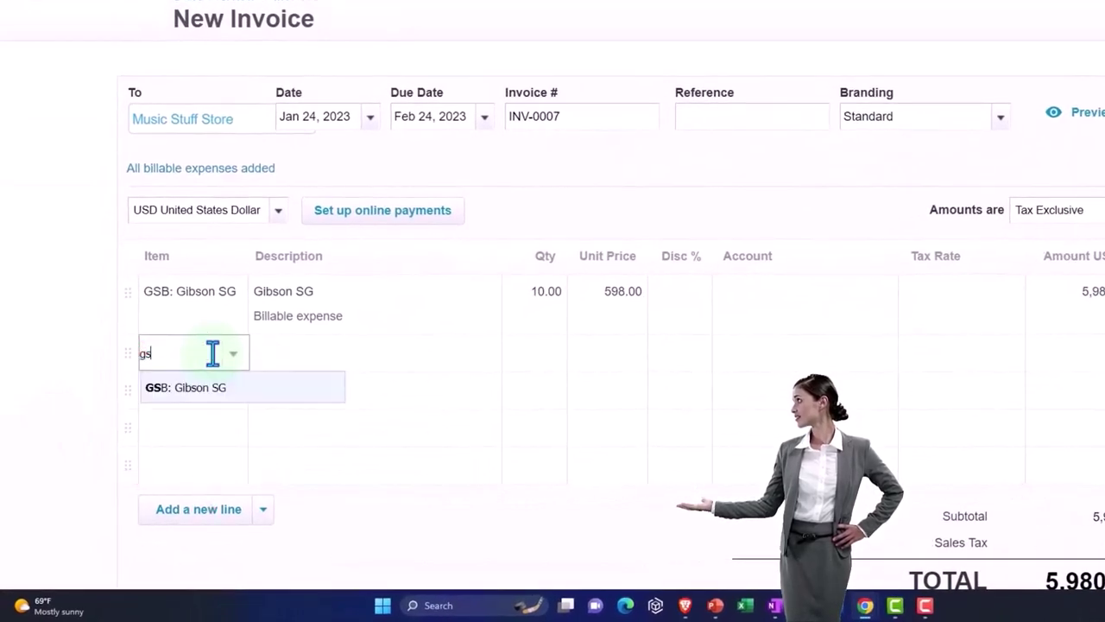
text(b)
key(Tab)
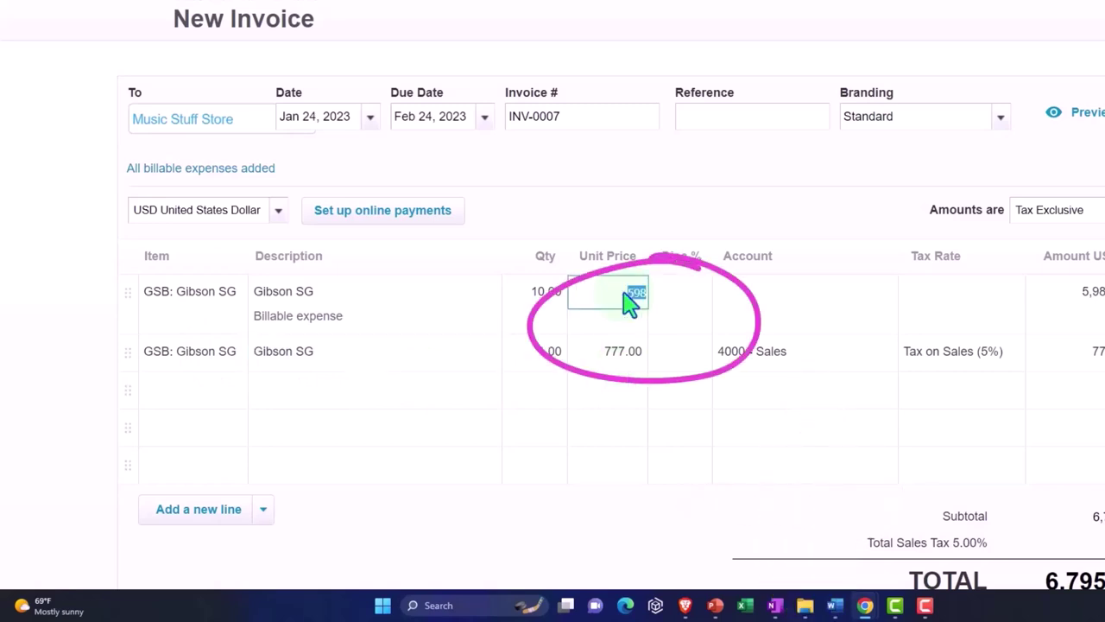
Set the billable expense line's unit price to 777 and its account to 4000 - Sales.
click(707, 298)
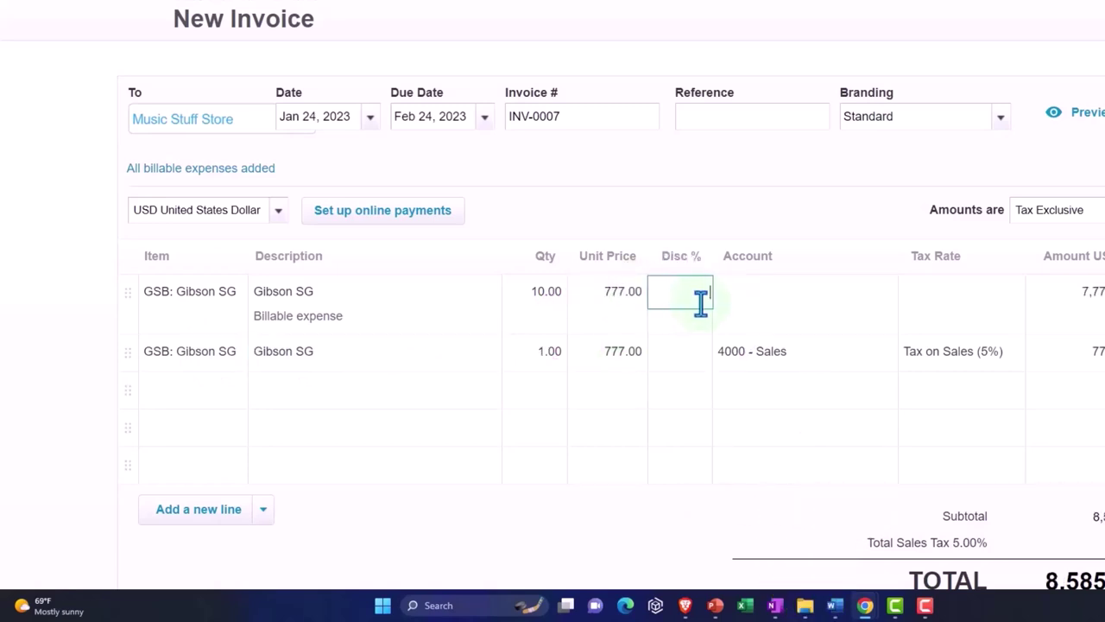
click(747, 297)
text(400)
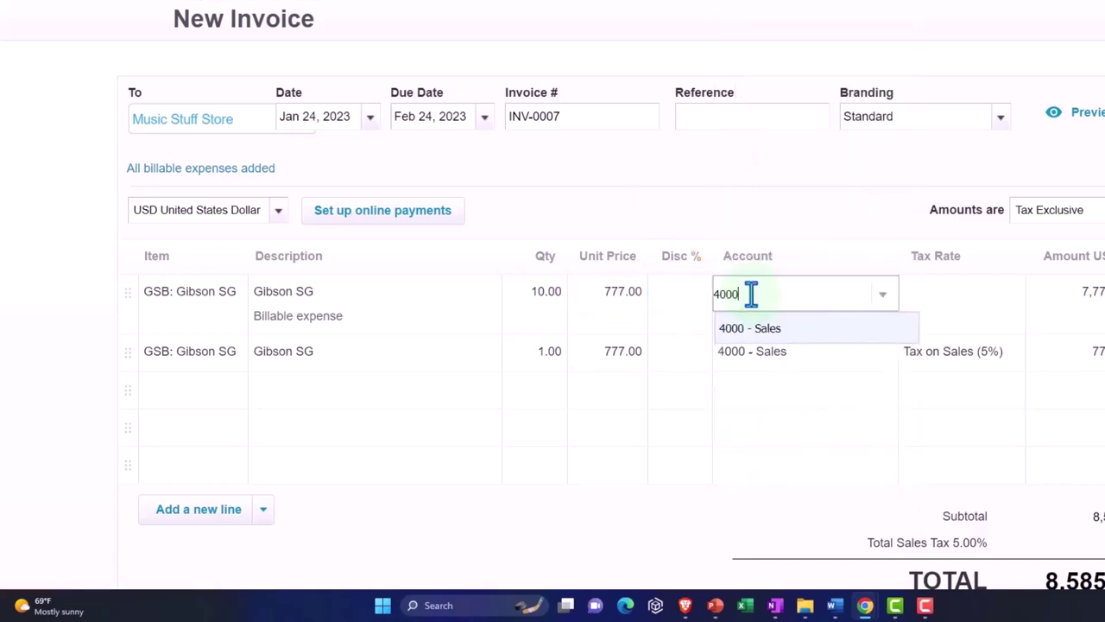
text(0)
key(Tab)
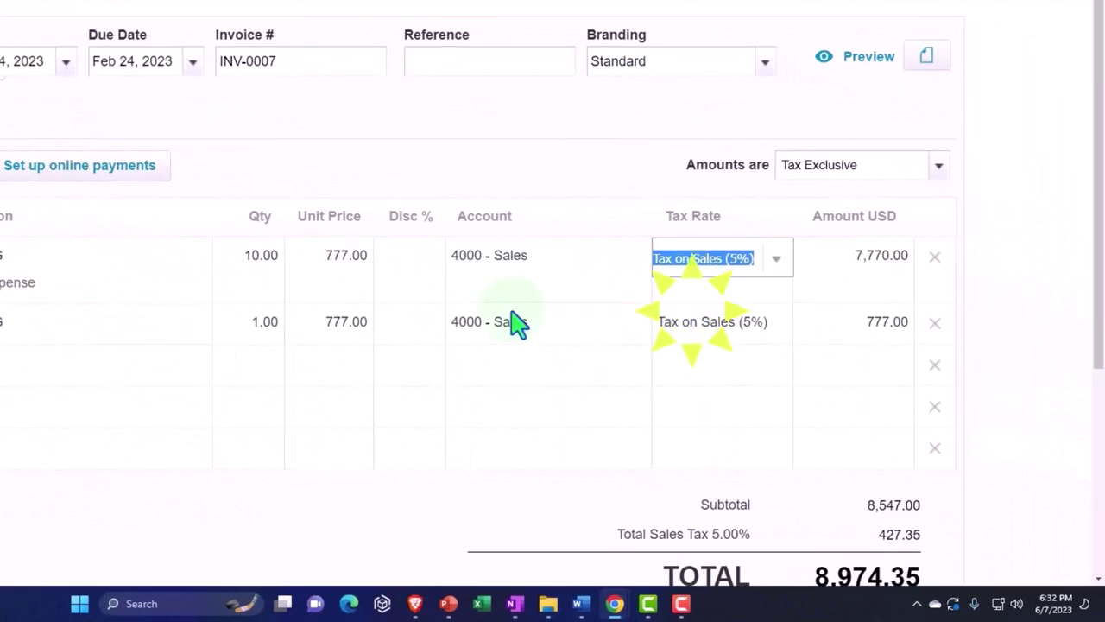
Delete the second Gibson SG line from the invoice, keeping the billable expense line.
click(935, 324)
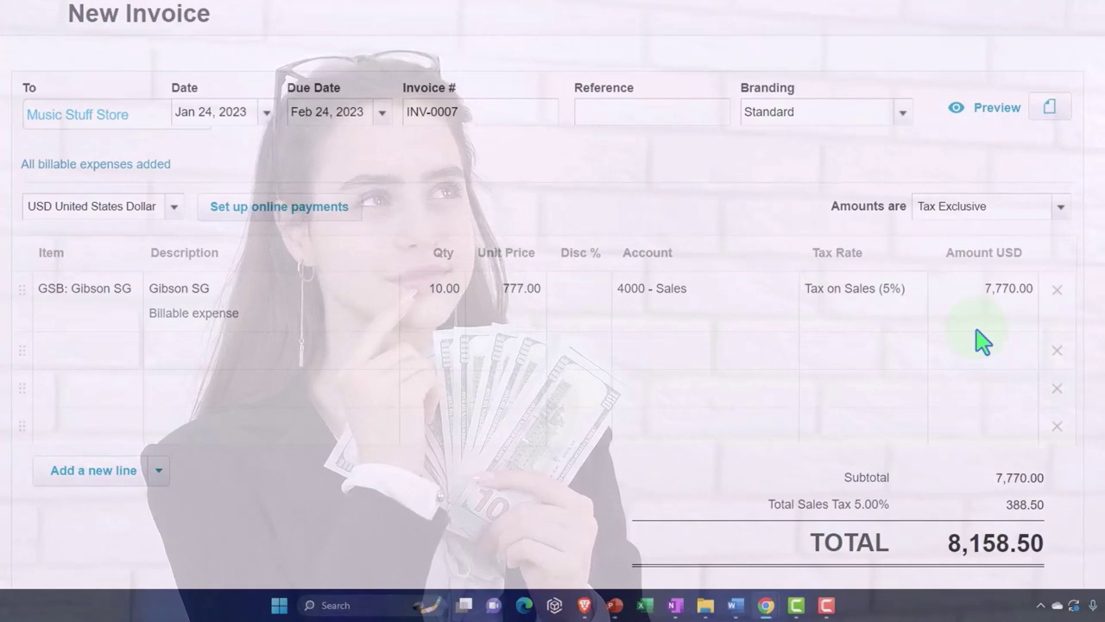
Try to approve the Music Stuff Store invoice for the Gibson SG billable expense and review the reason given.
click(982, 341)
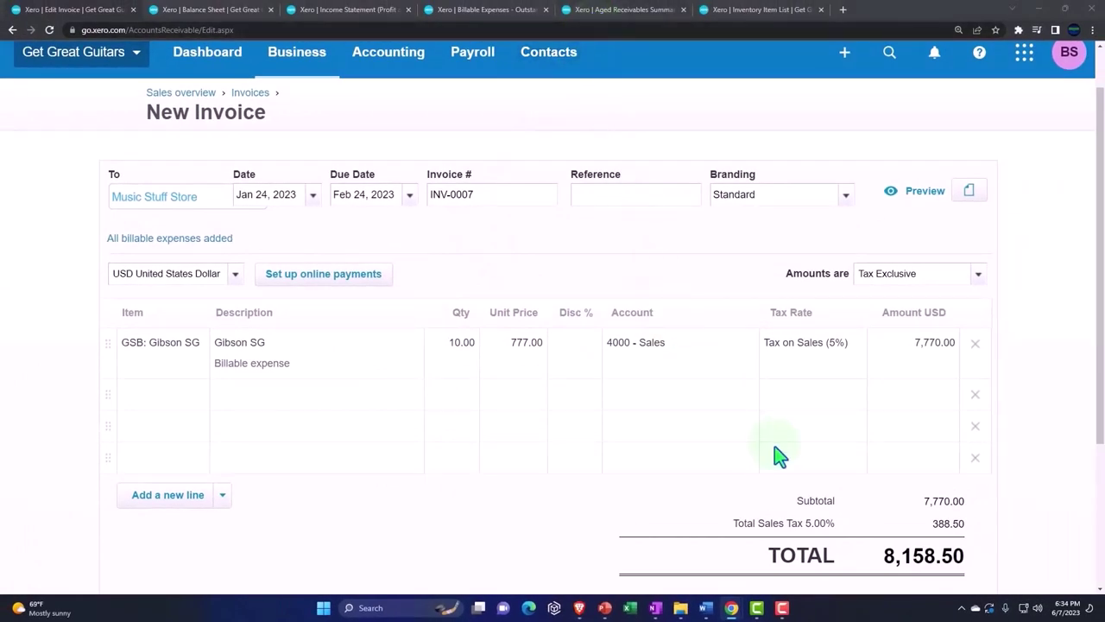
scroll(777, 455, down, 2)
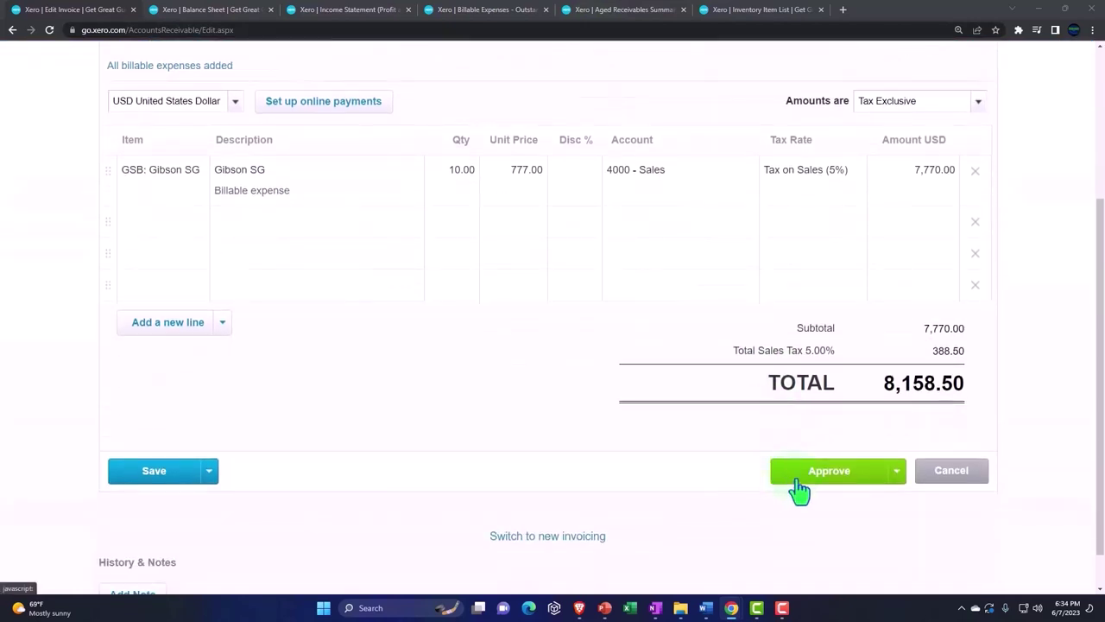
click(799, 487)
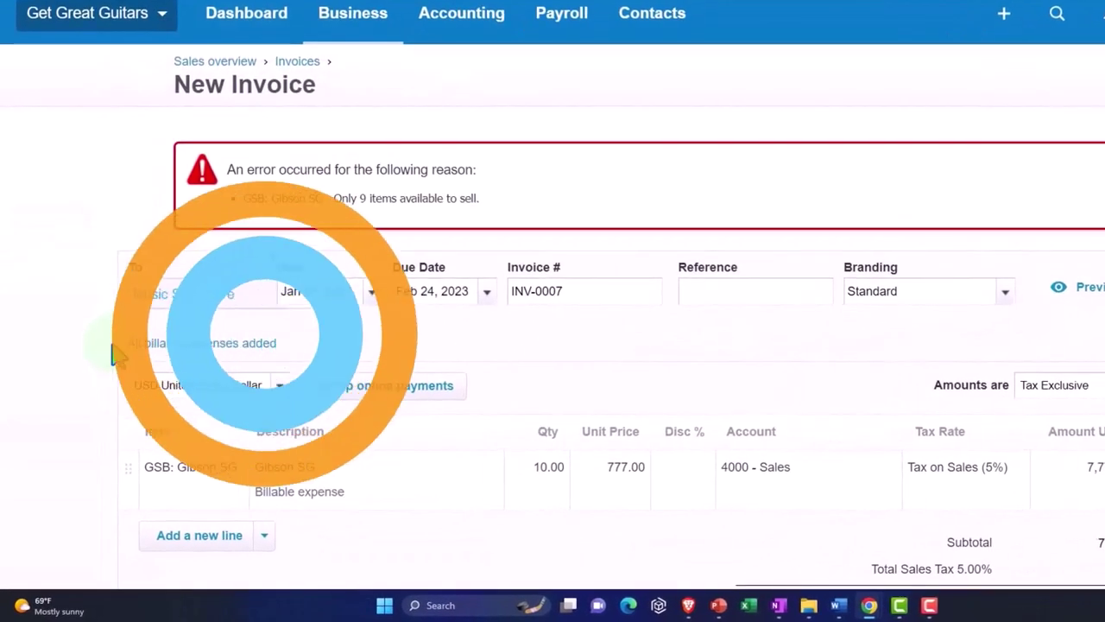
scroll(82, 354, down, 1)
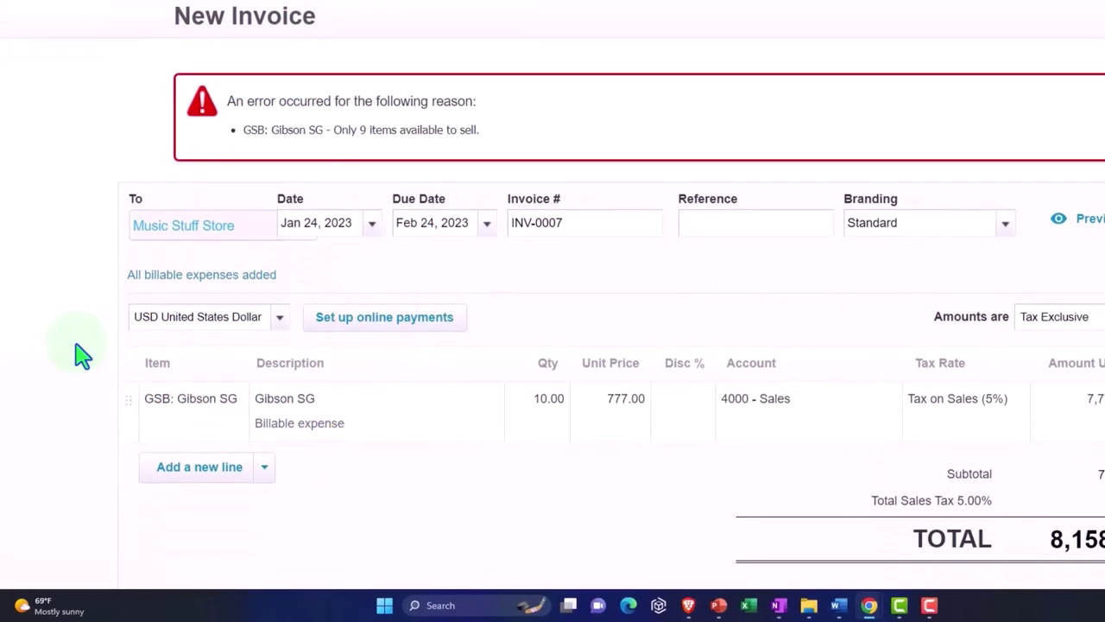
scroll(82, 354, down, 1)
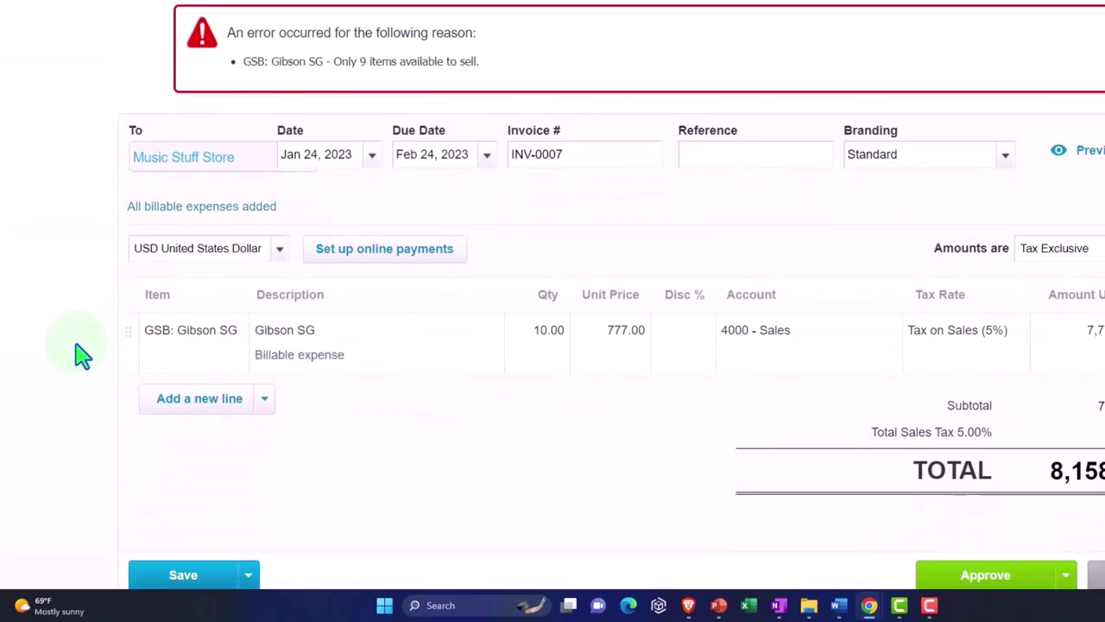
scroll(82, 354, down, 1)
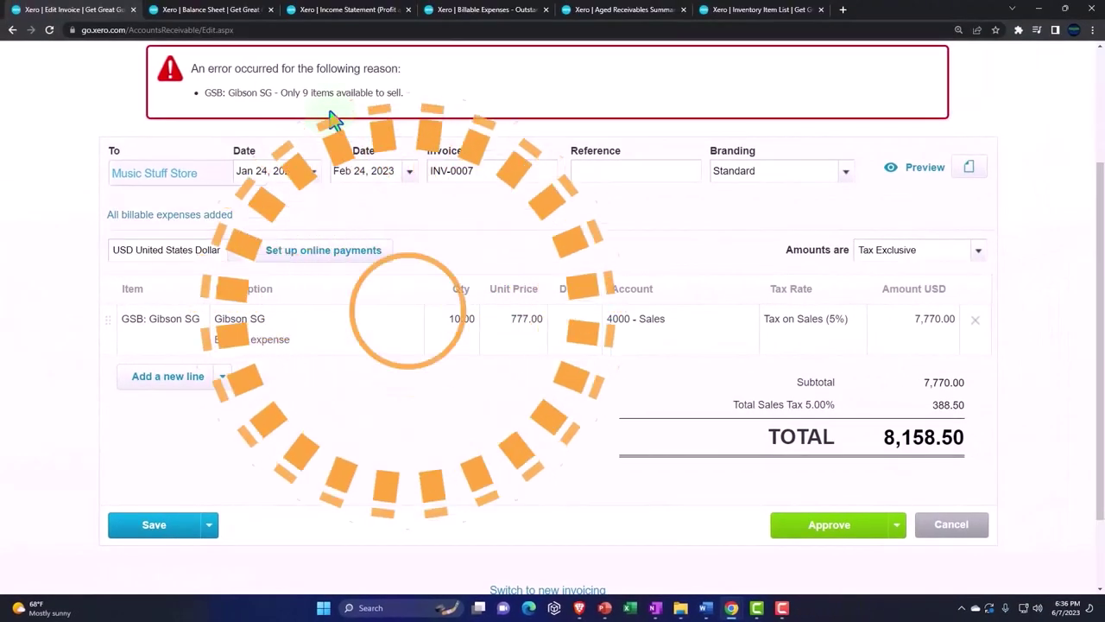
right_click(108, 11)
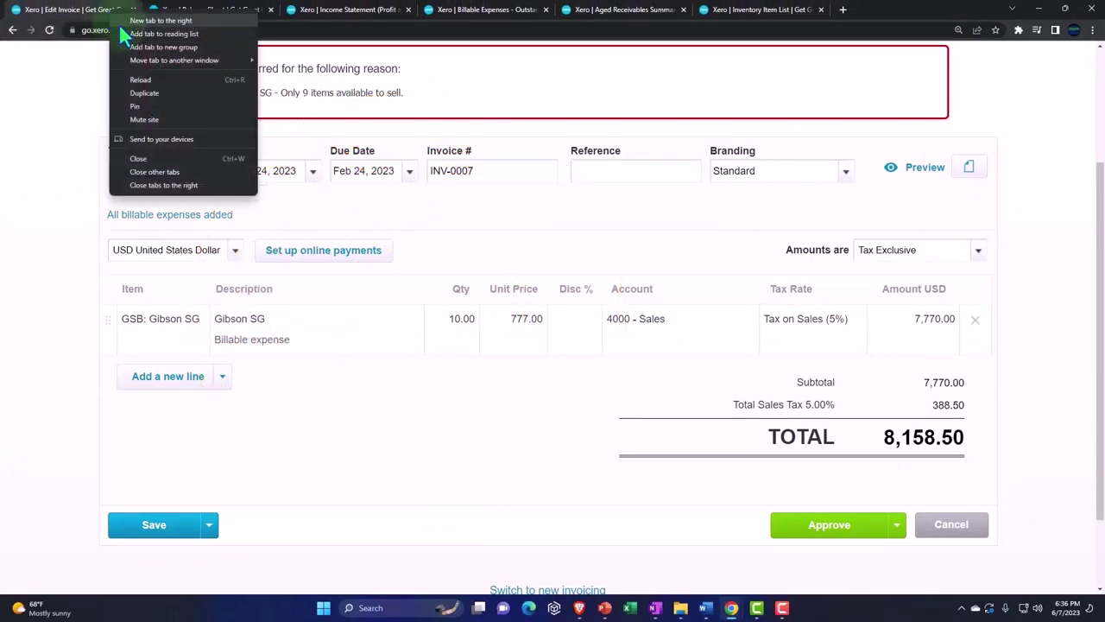
click(145, 95)
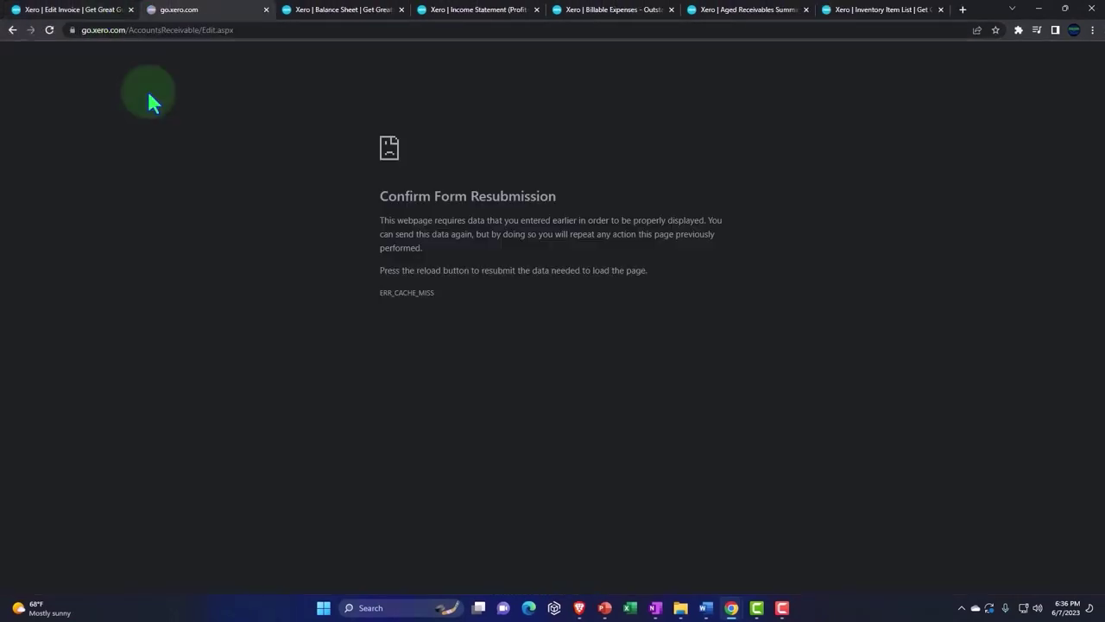
click(266, 9)
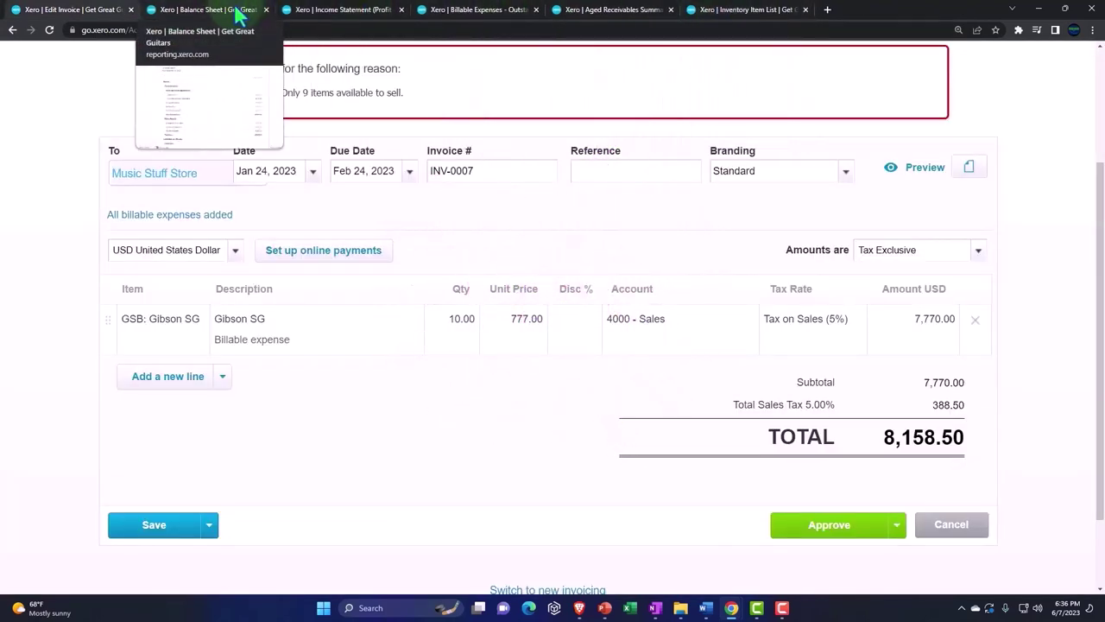
Duplicate the Inventory Item List report into a new browser tab beside the invoice.
click(732, 9)
right_click(730, 12)
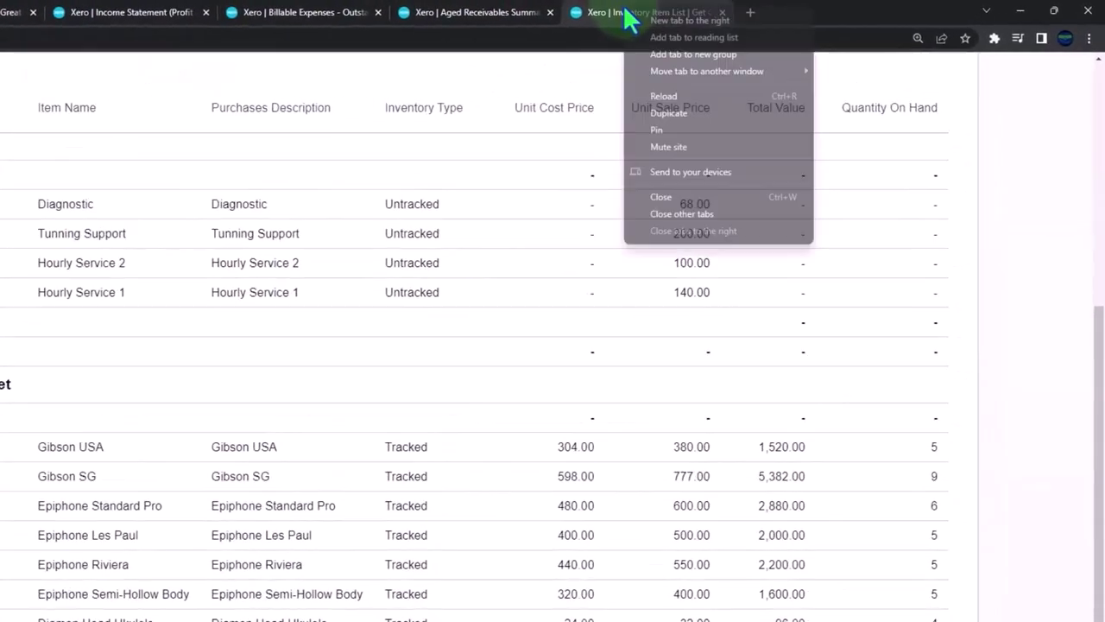
click(668, 114)
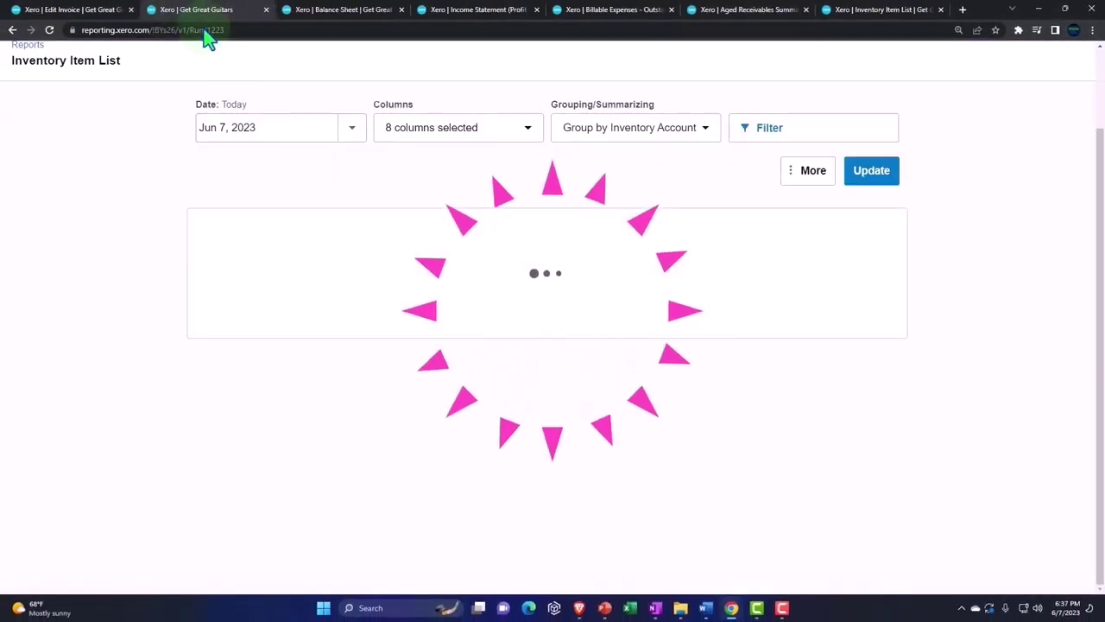
scroll(353, 230, up, 2)
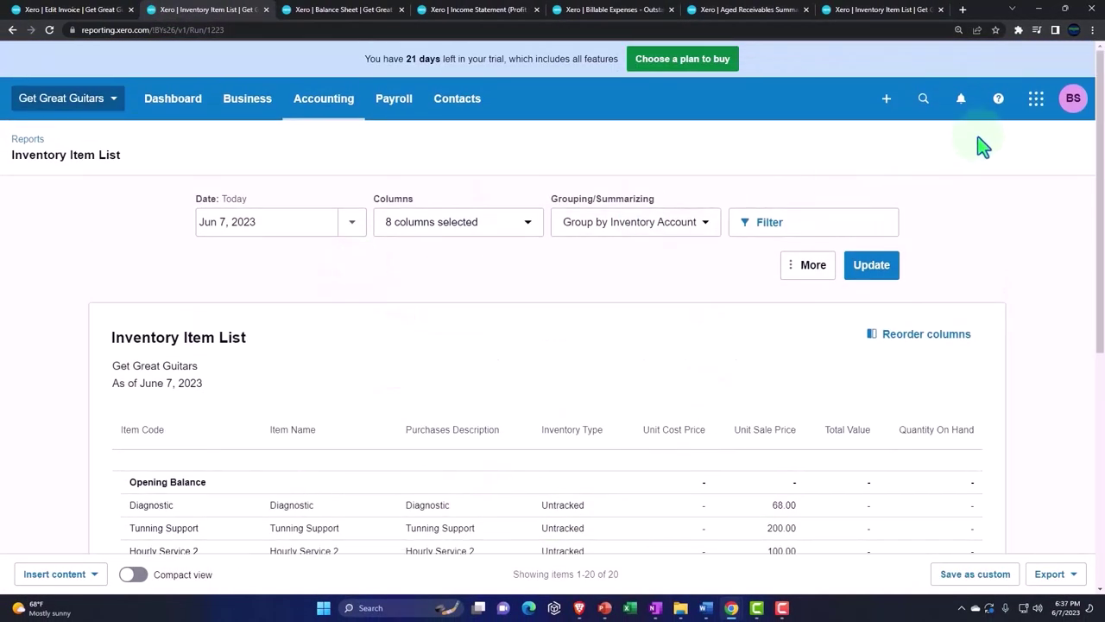
Open the Products and services list in the duplicated tab and look through its items.
click(321, 108)
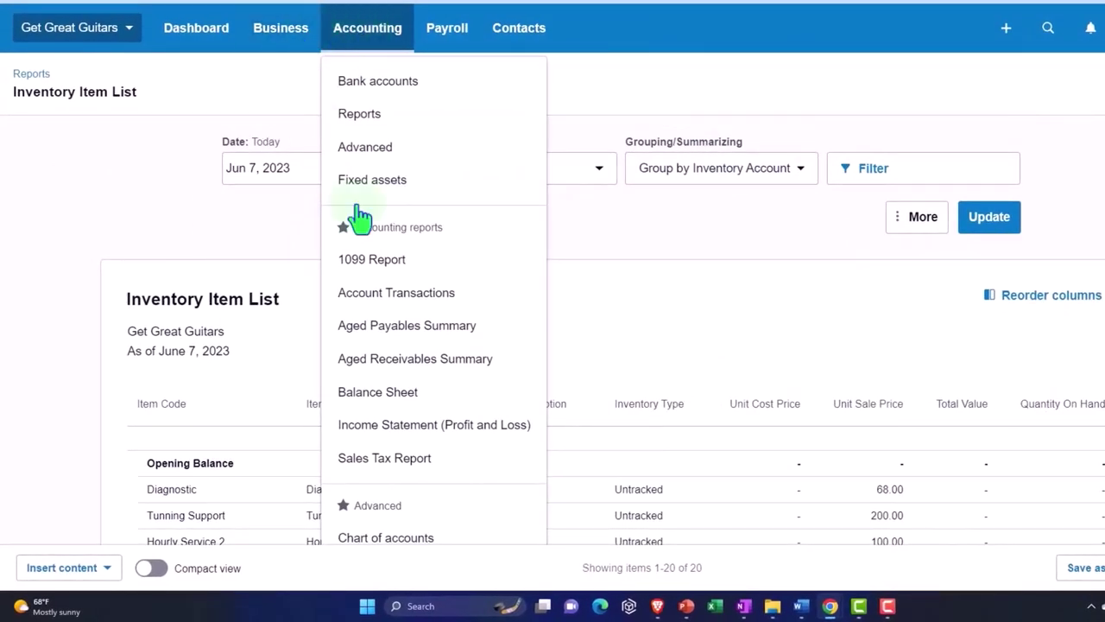
scroll(377, 247, down, 4)
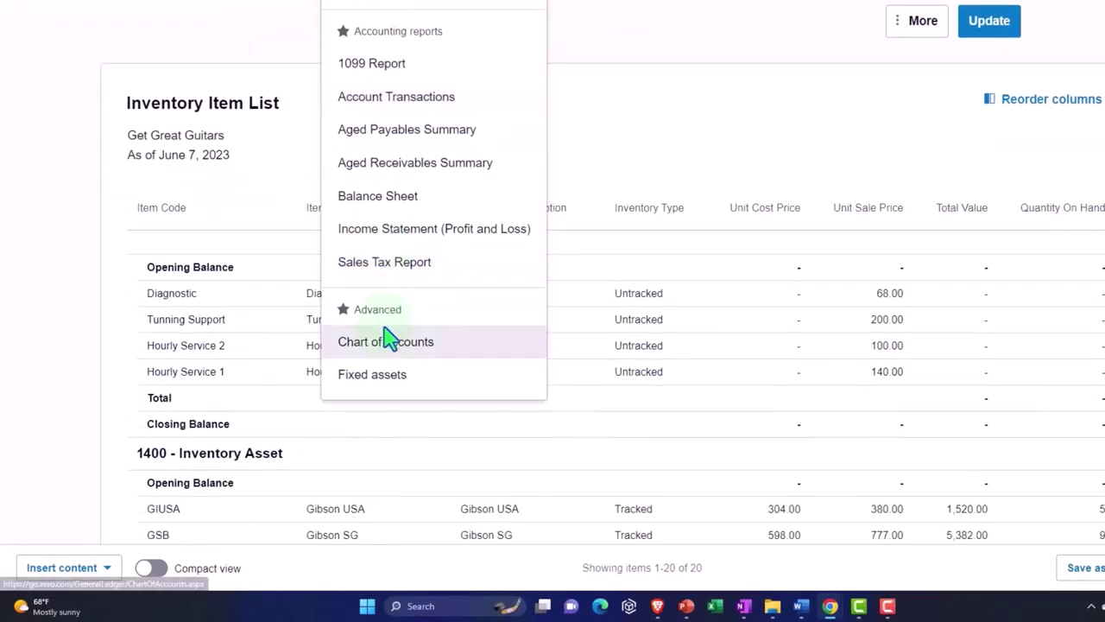
scroll(386, 339, up, 4)
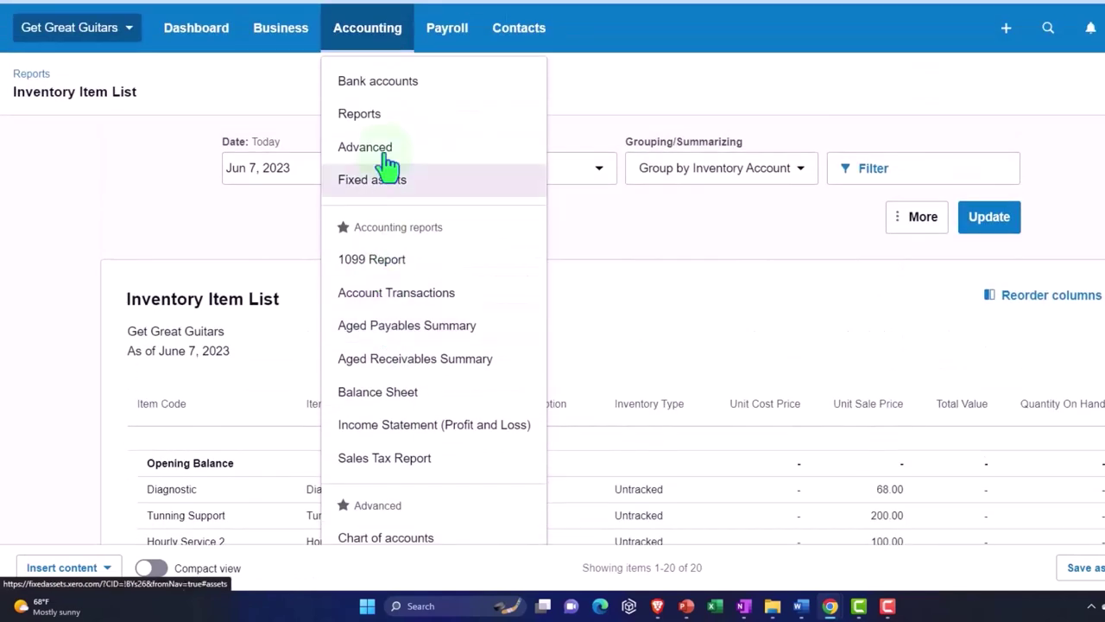
click(288, 43)
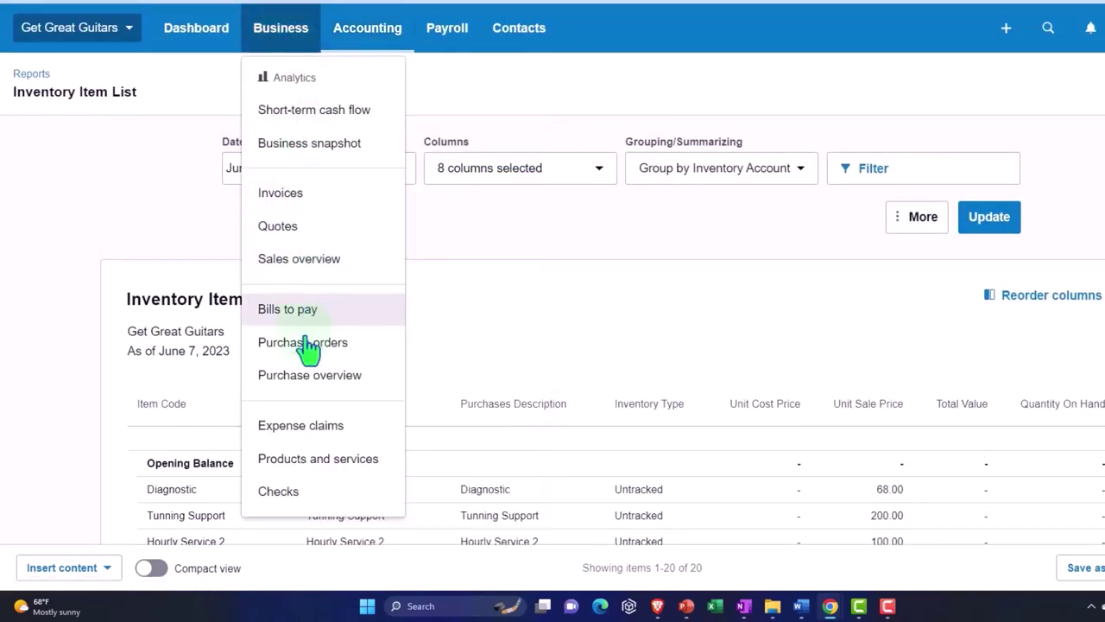
click(311, 464)
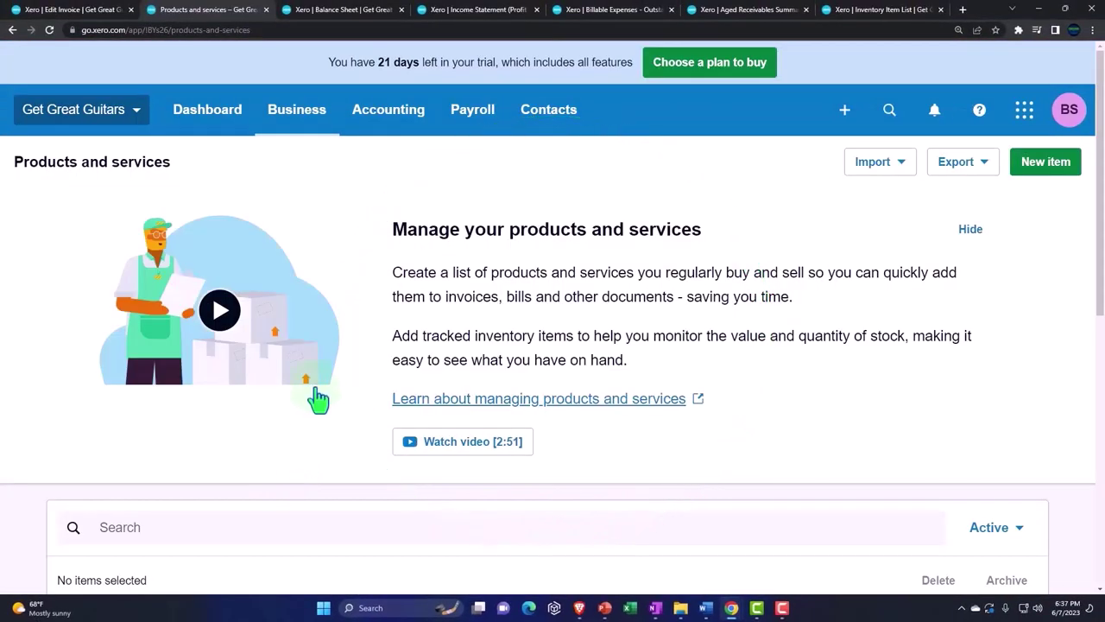
scroll(318, 397, down, 5)
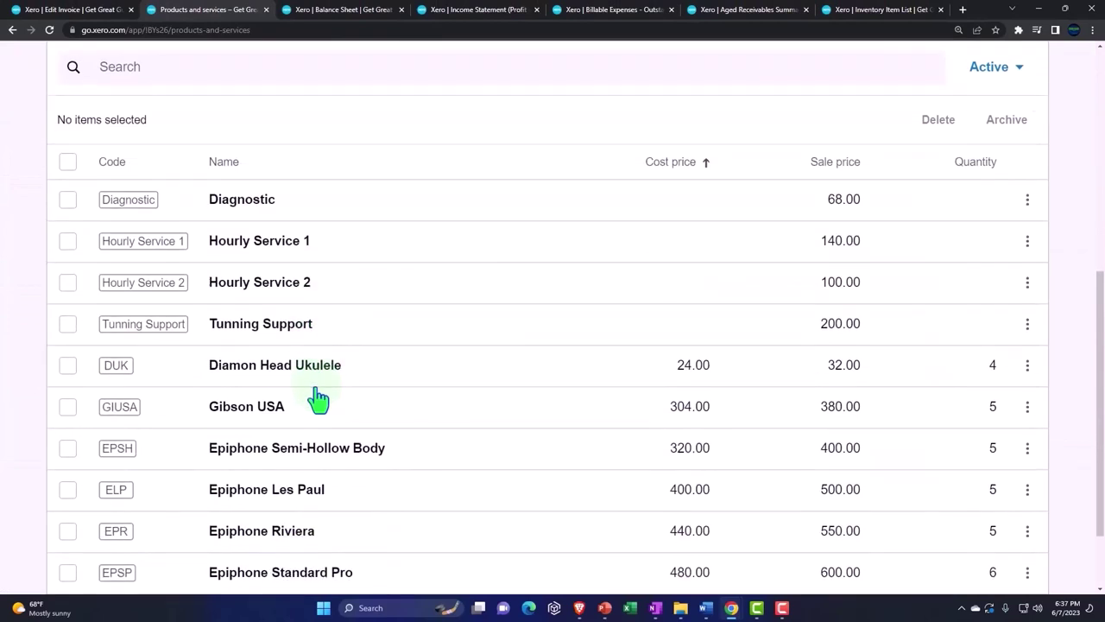
Recheck the invoice's stock error and open the Gibson SG item's details from the products list.
click(104, 10)
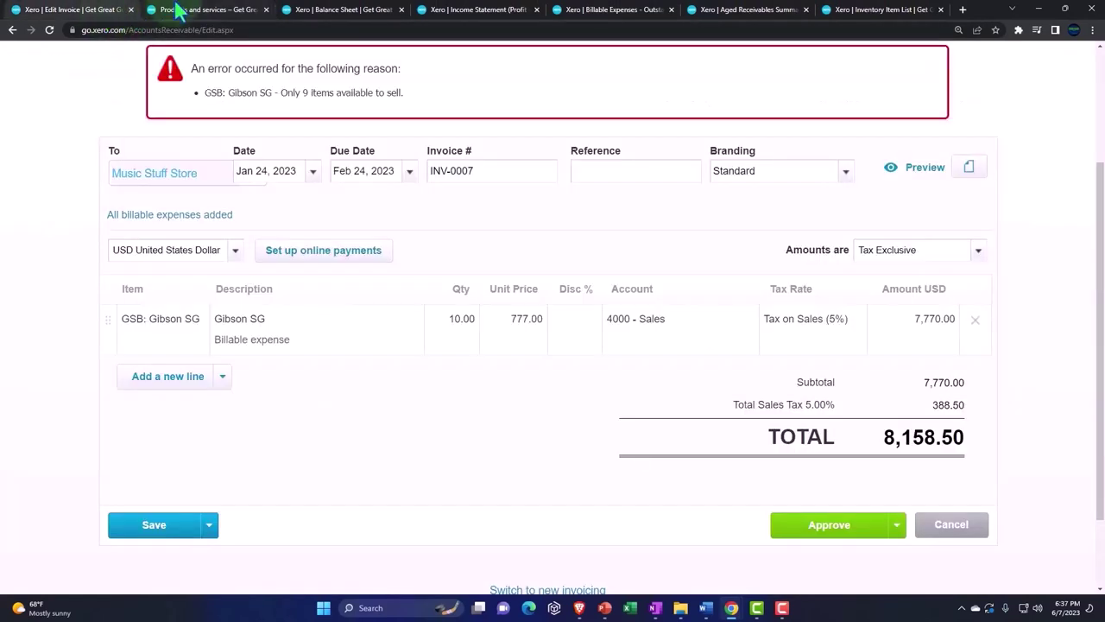
click(177, 11)
scroll(306, 380, down, 1)
click(298, 389)
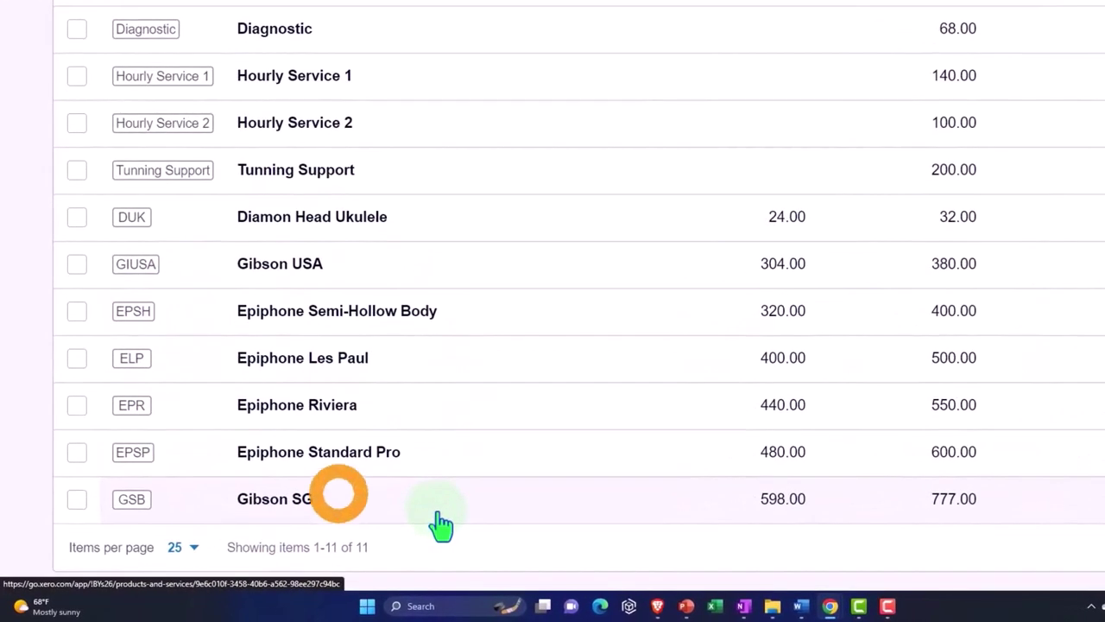
click(350, 505)
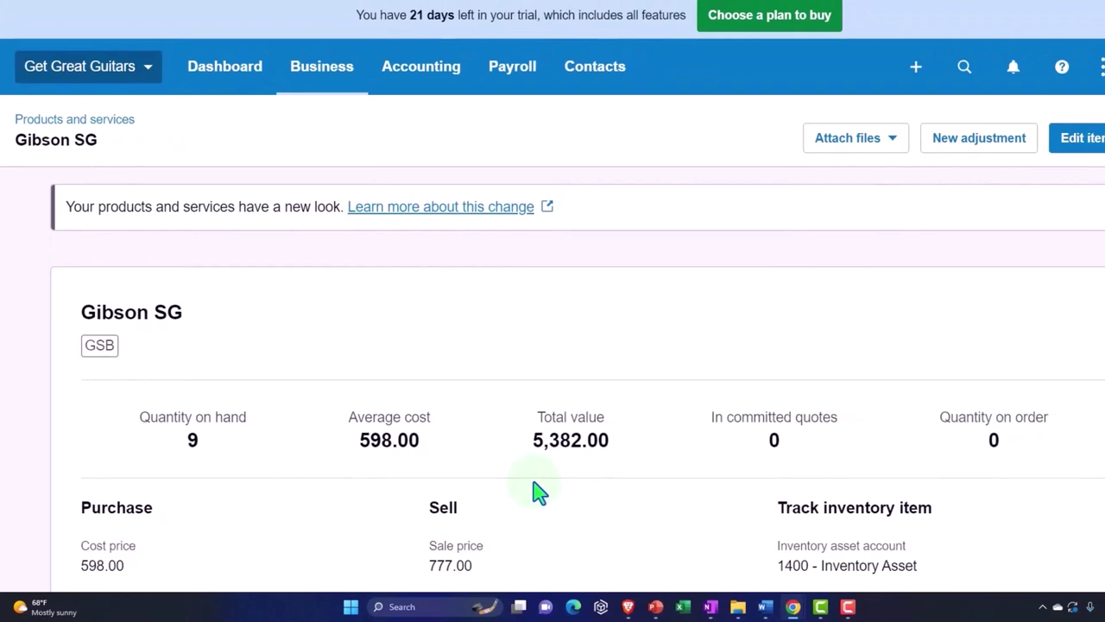
scroll(537, 494, down, 1)
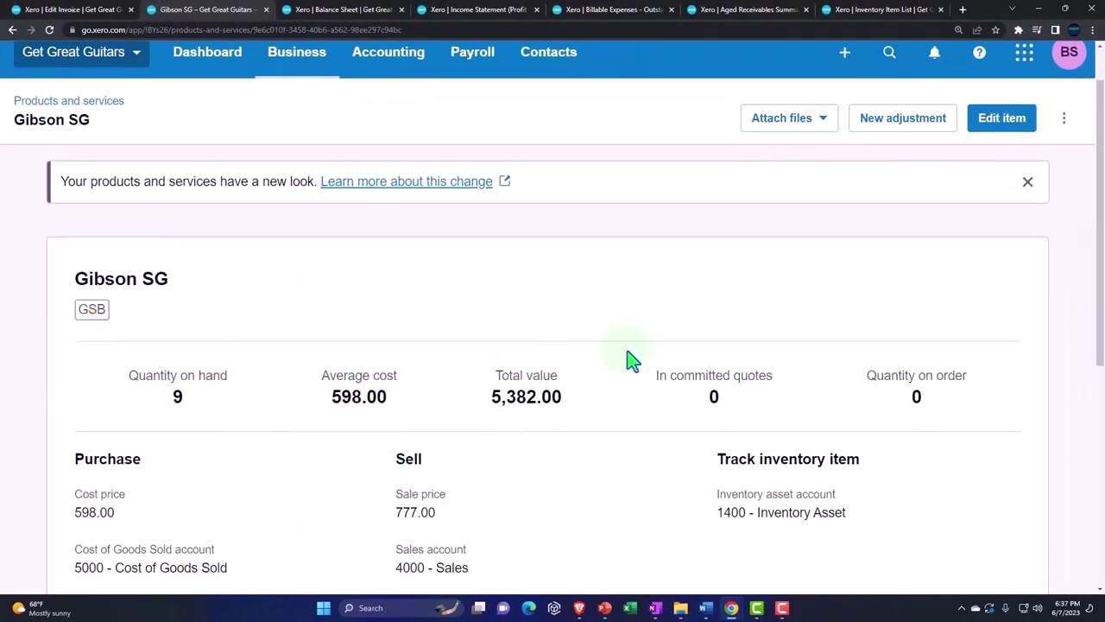
Start a new inventory adjustment for Gibson SG with the type Increase quantity, and open its date for editing.
click(906, 128)
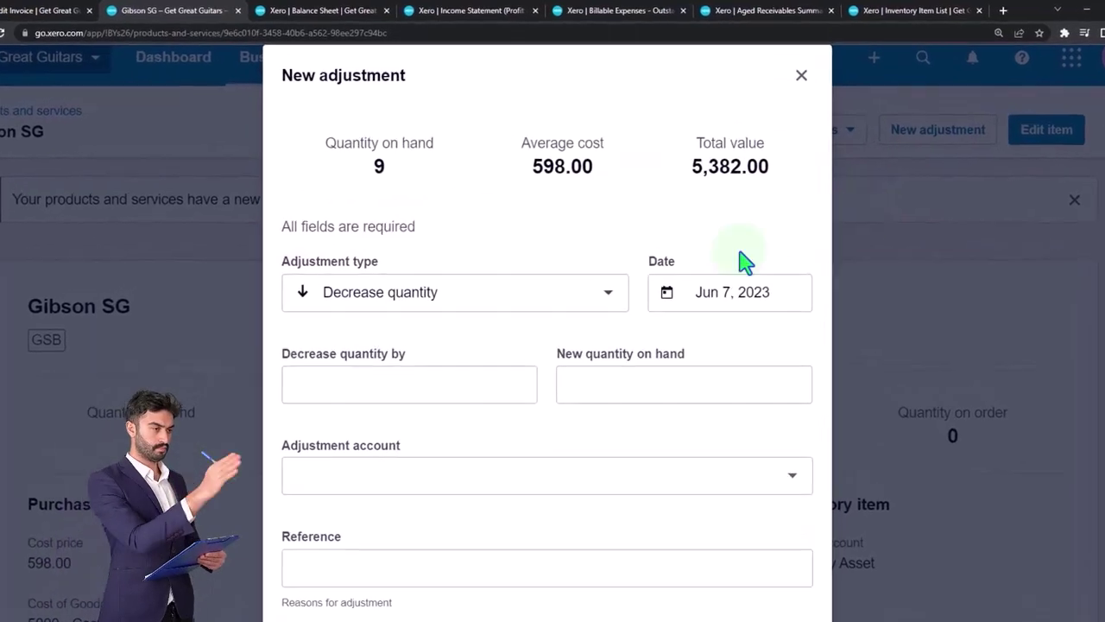
click(606, 294)
click(436, 386)
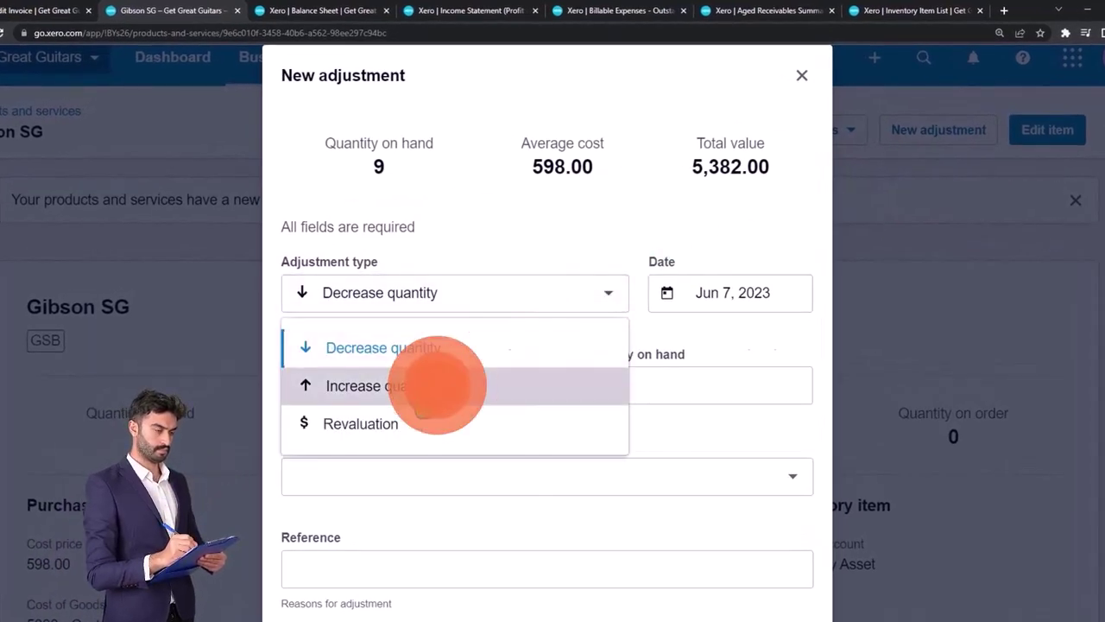
click(721, 296)
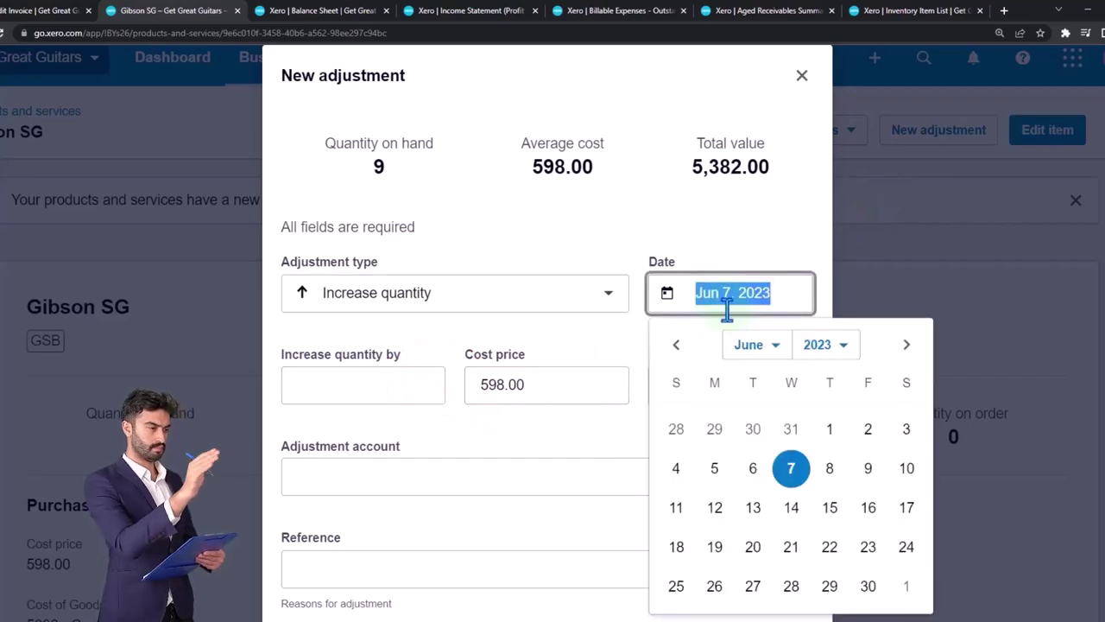